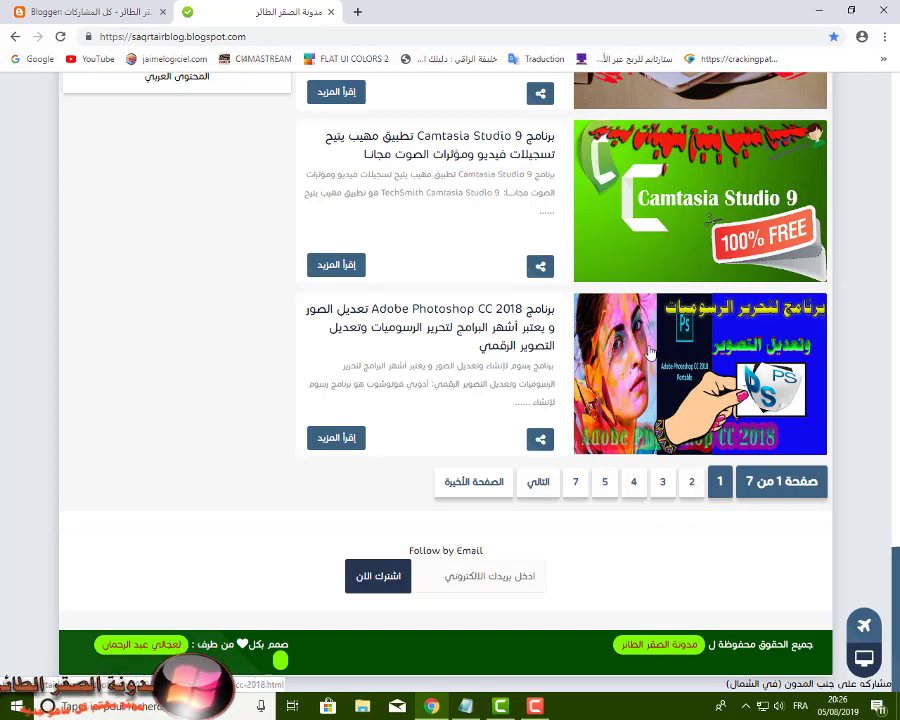
Step: Open the blog's HD Video Converter Factory Pro article and go to its download section
{"action": "scroll", "coordinate": [650, 352], "scroll_direction": "up", "scroll_amount": 10}
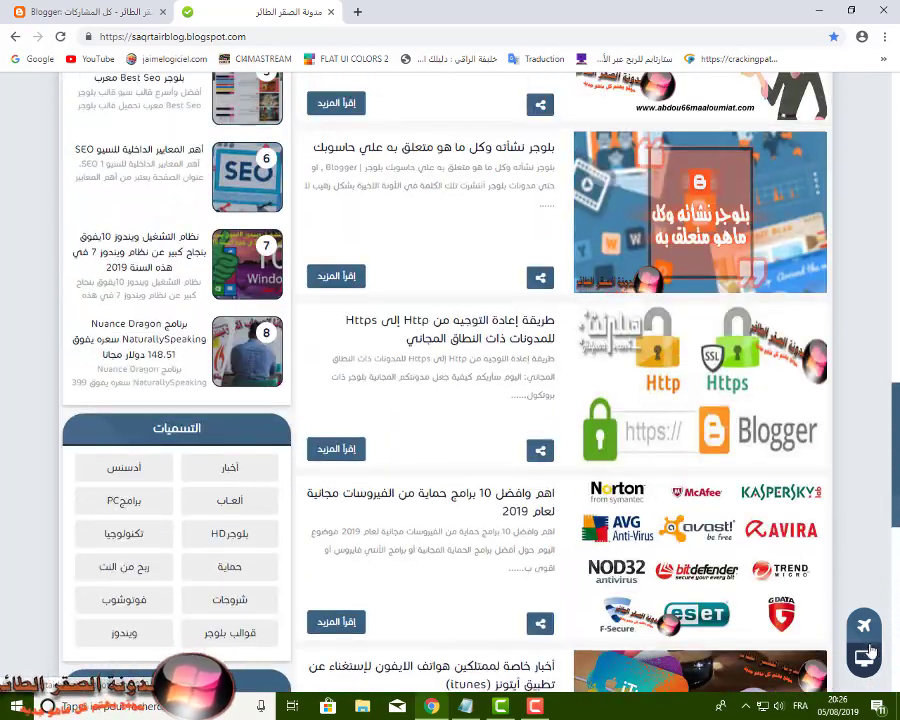
{"action": "left_click", "coordinate": [868, 650]}
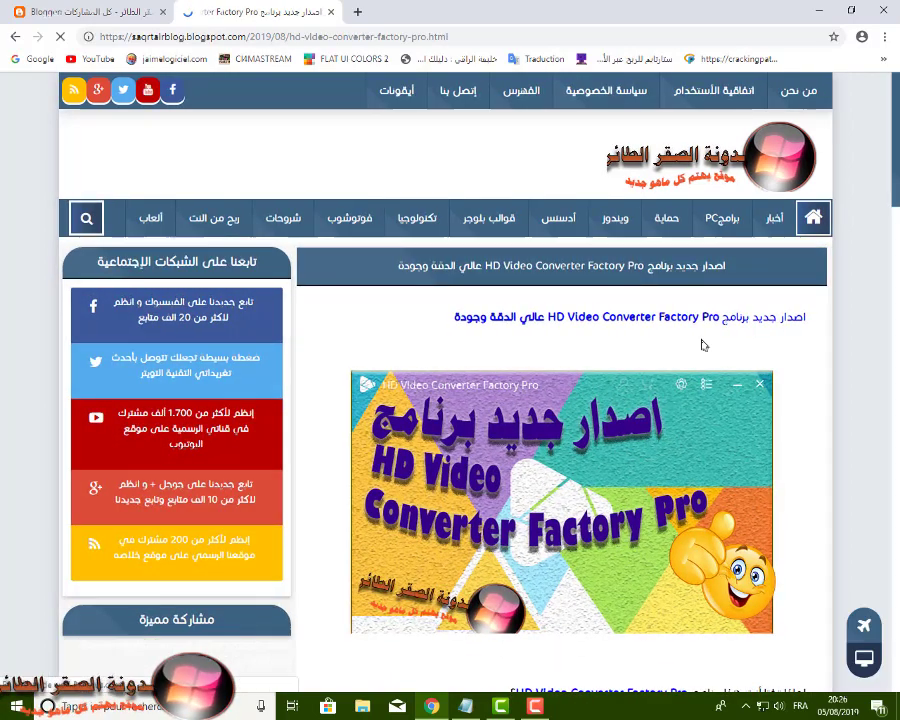
{"action": "scroll", "coordinate": [720, 328], "scroll_direction": "down", "scroll_amount": 2}
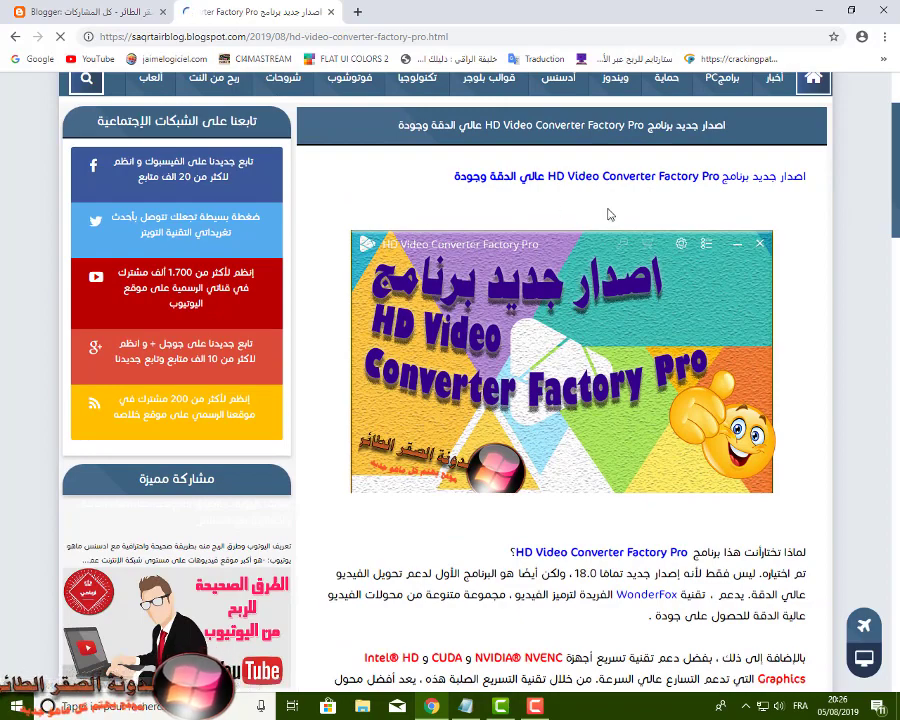
{"action": "scroll", "coordinate": [640, 430], "scroll_direction": "down", "scroll_amount": 7}
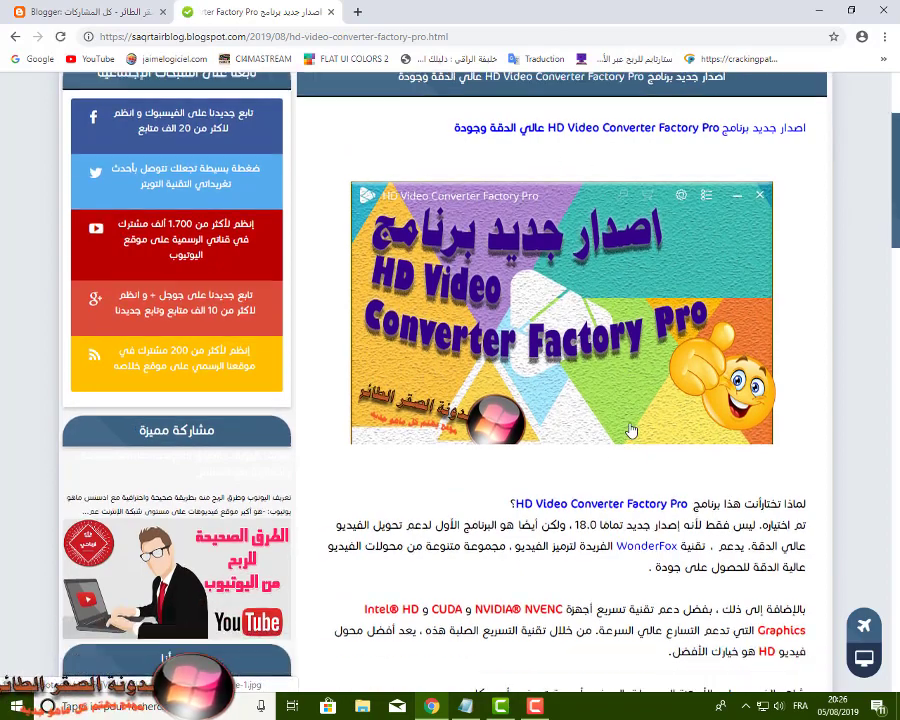
{"action": "scroll", "coordinate": [630, 430], "scroll_direction": "down", "scroll_amount": 2}
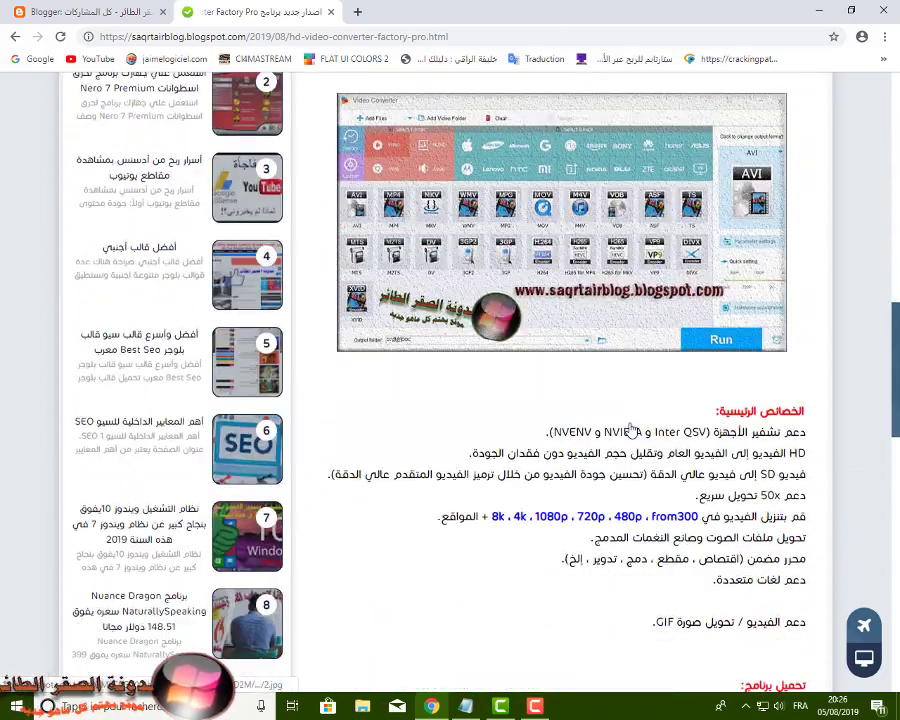
{"action": "scroll", "coordinate": [639, 367], "scroll_direction": "down", "scroll_amount": 4}
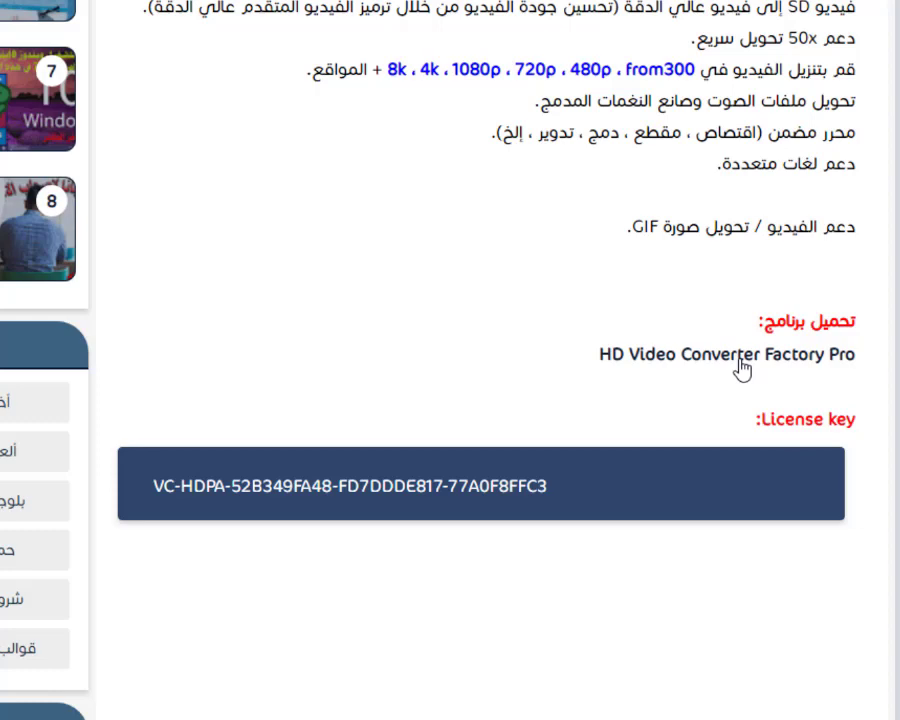
Step: Download hd-video-converter-pro.exe from the article's MediaFire link and show all downloads
{"action": "left_click", "coordinate": [741, 370]}
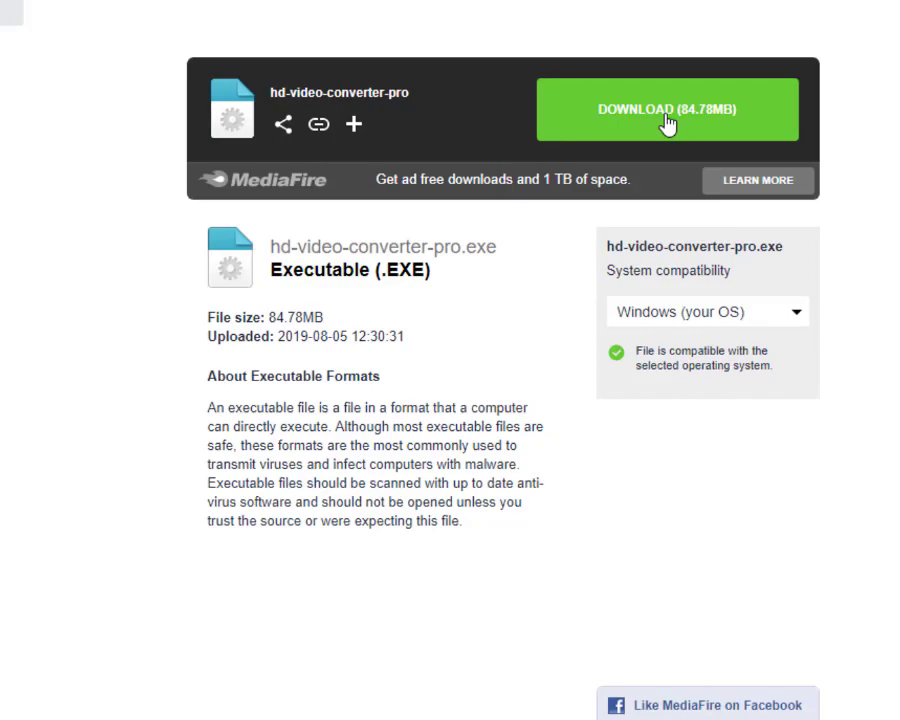
{"action": "left_click", "coordinate": [667, 123]}
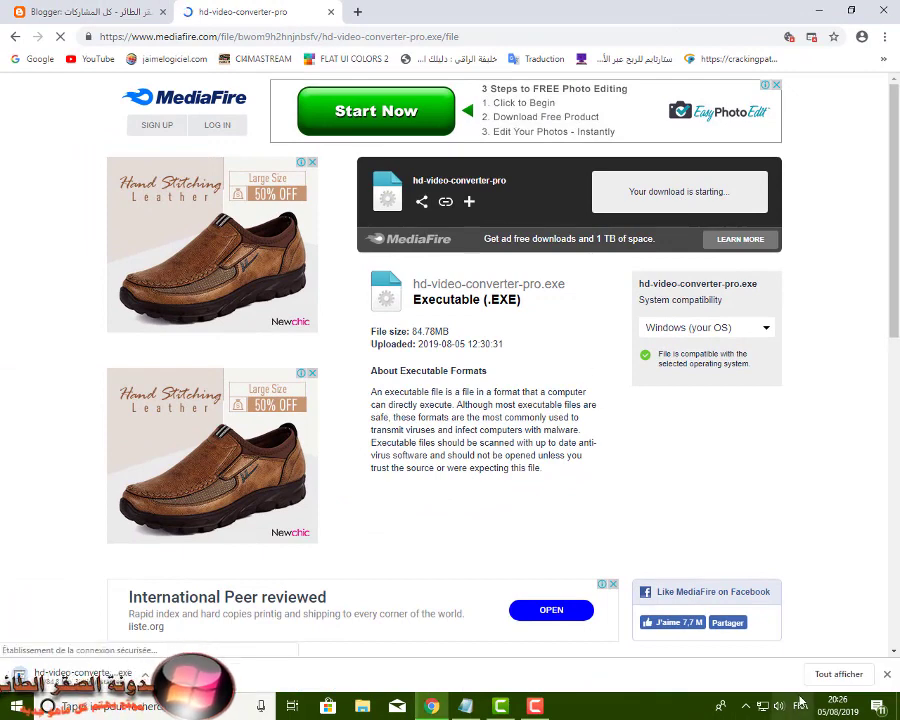
{"action": "left_click", "coordinate": [836, 674]}
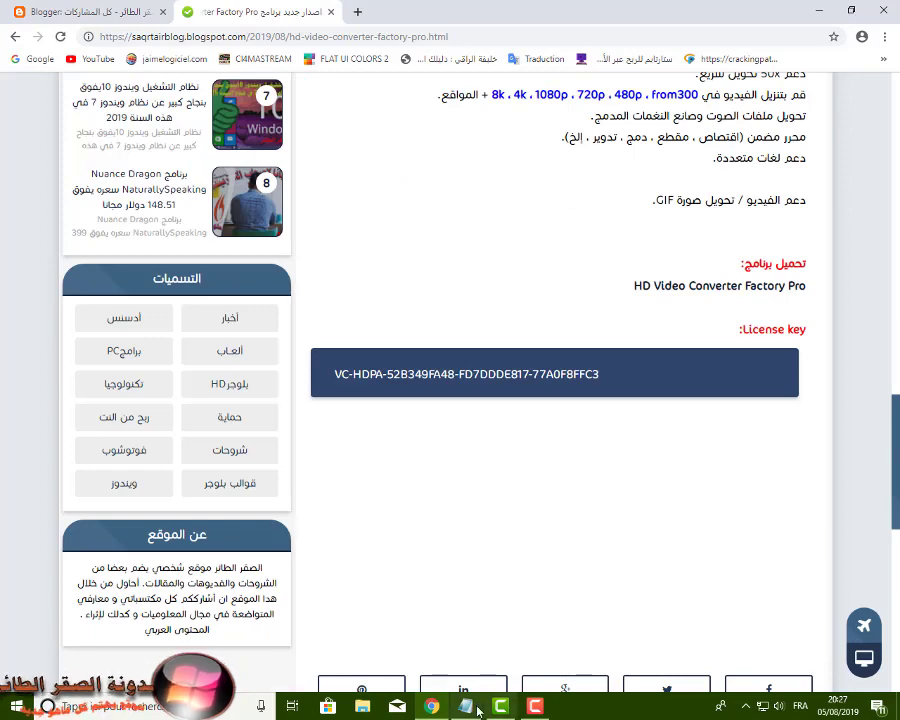
{"action": "left_click", "coordinate": [531, 708]}
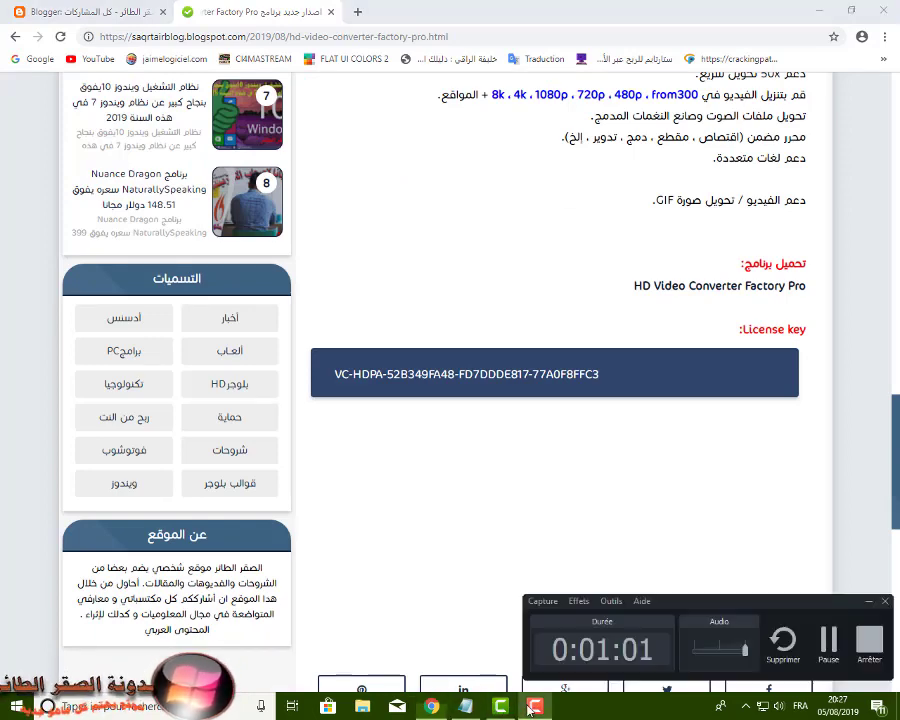
{"action": "left_click", "coordinate": [531, 708]}
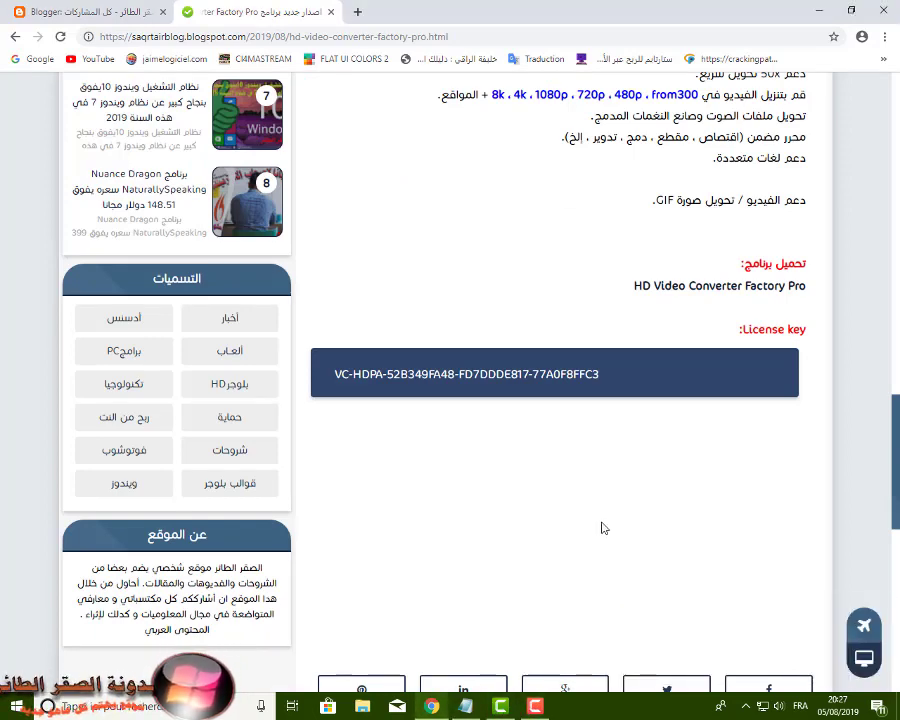
{"action": "scroll", "coordinate": [607, 500], "scroll_direction": "up", "scroll_amount": 4}
Step: Minimize the browser, move the hd-video-converter-pro installer to a free spot on the desktop and run it as administrator
{"action": "left_click", "coordinate": [820, 11]}
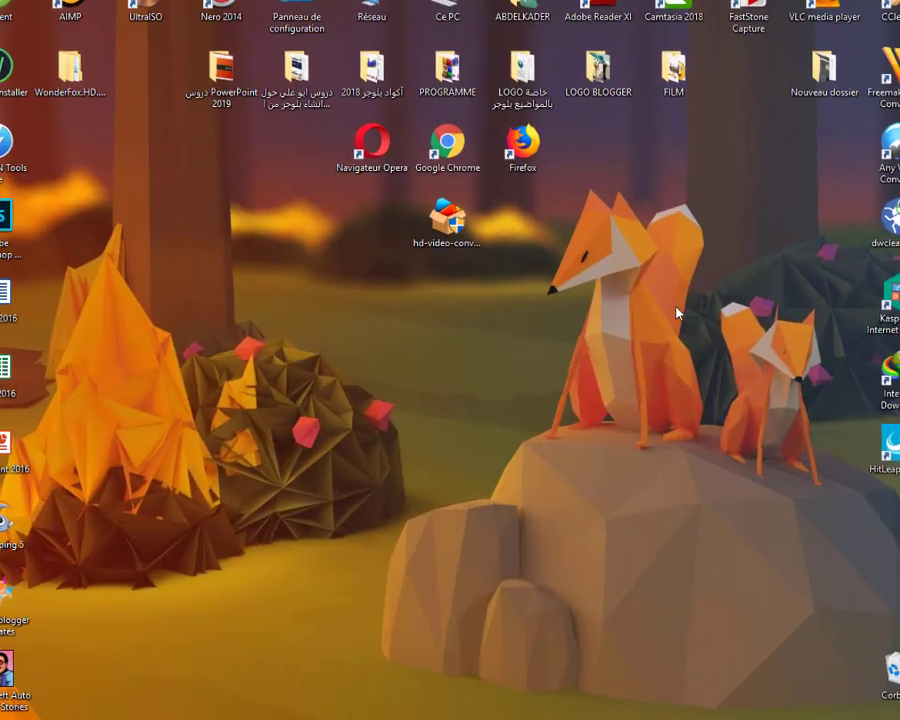
{"action": "left_click_drag", "start_coordinate": [463, 155], "coordinate": [648, 240]}
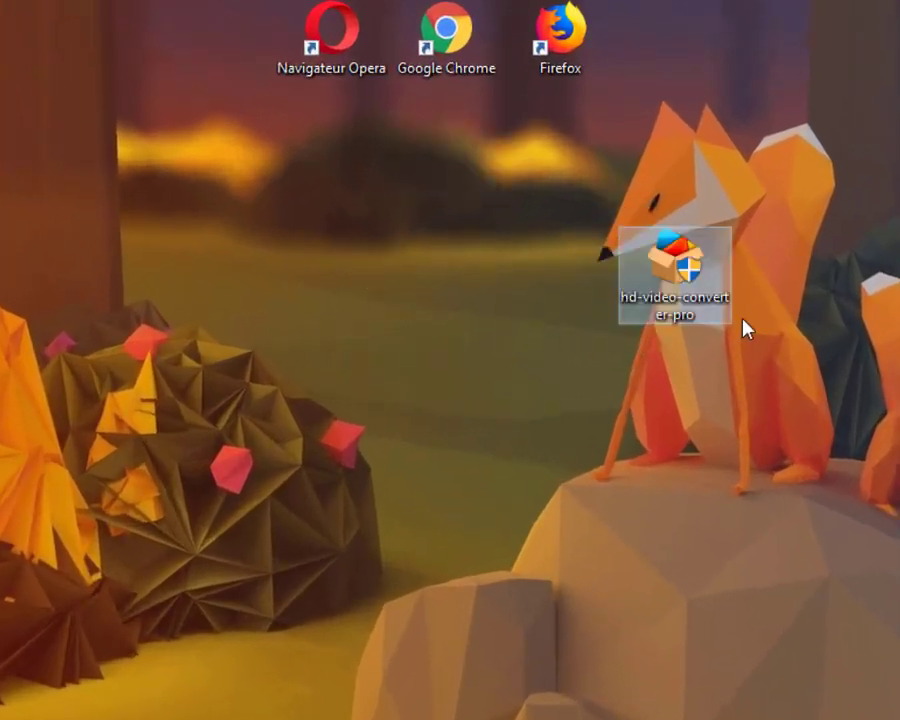
{"action": "right_click", "coordinate": [670, 258]}
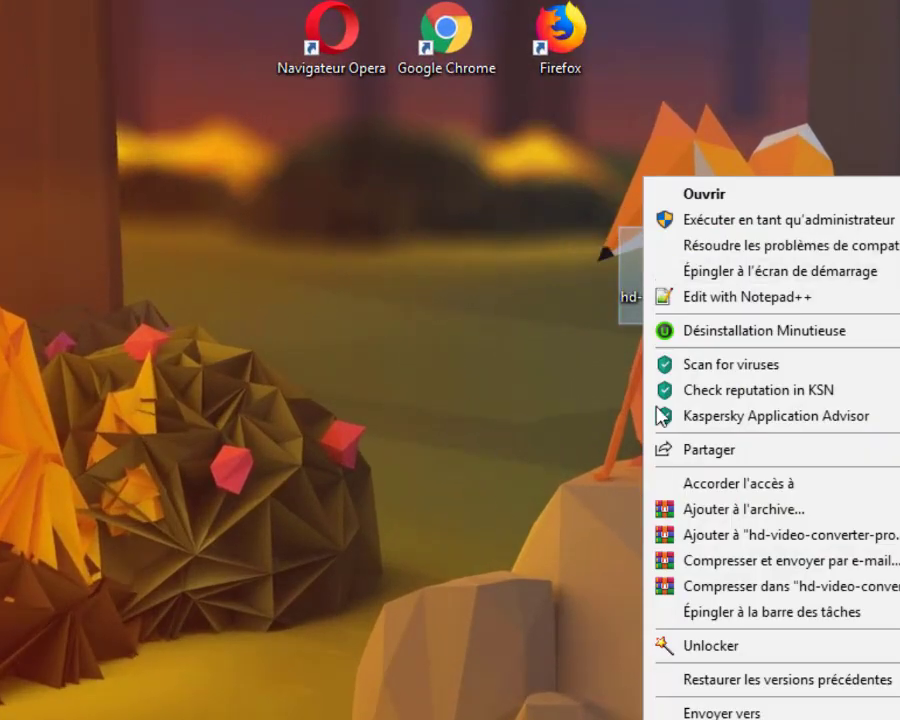
{"action": "left_click", "coordinate": [690, 219]}
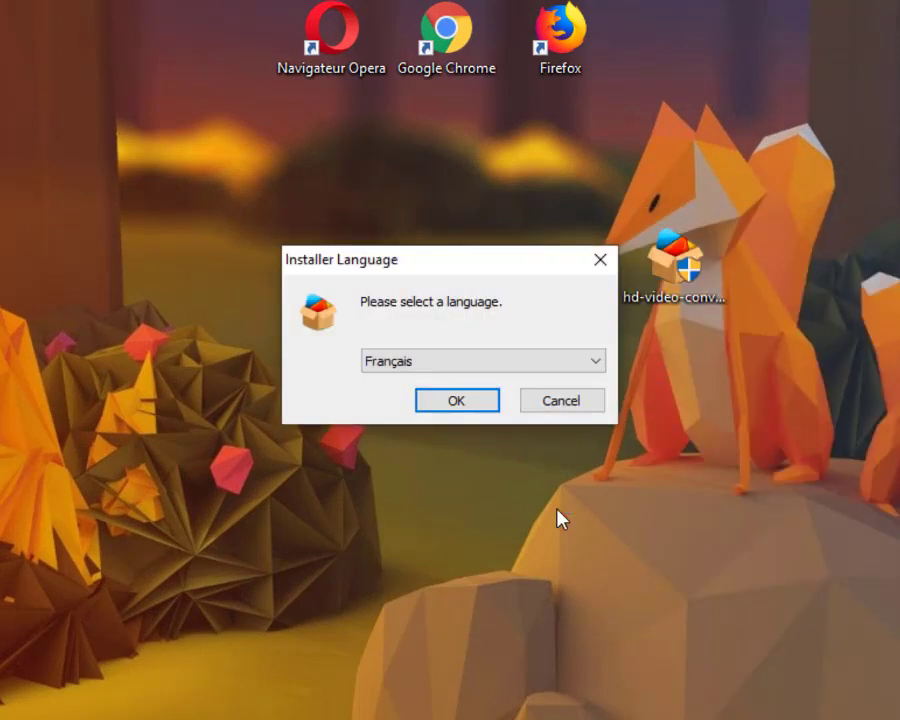
Step: Choose Français as the installer language and confirm it
{"action": "left_click", "coordinate": [582, 365]}
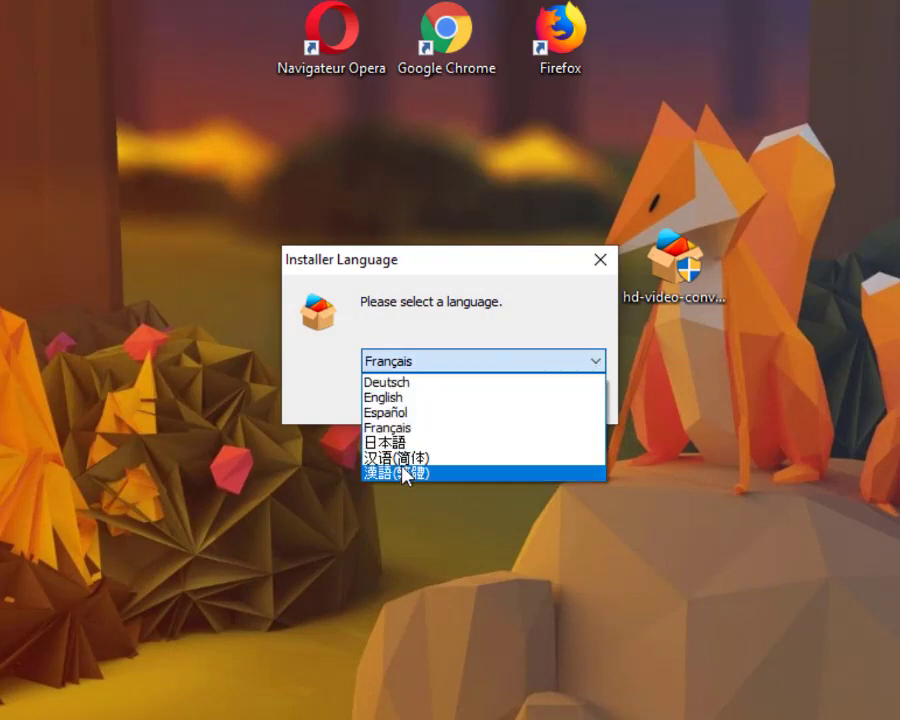
{"action": "left_click", "coordinate": [388, 427]}
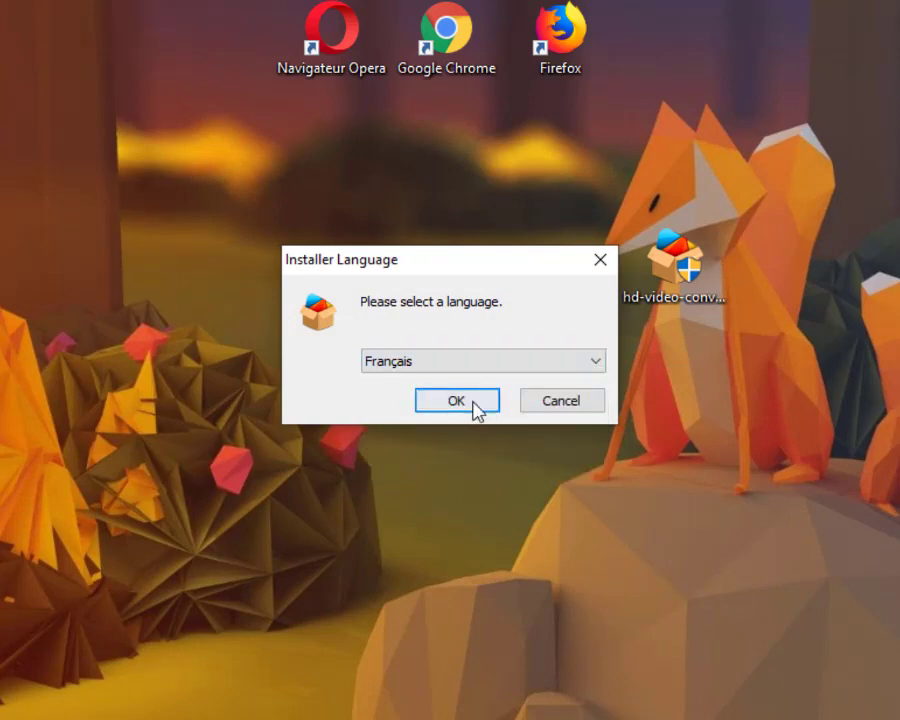
{"action": "left_click", "coordinate": [472, 402]}
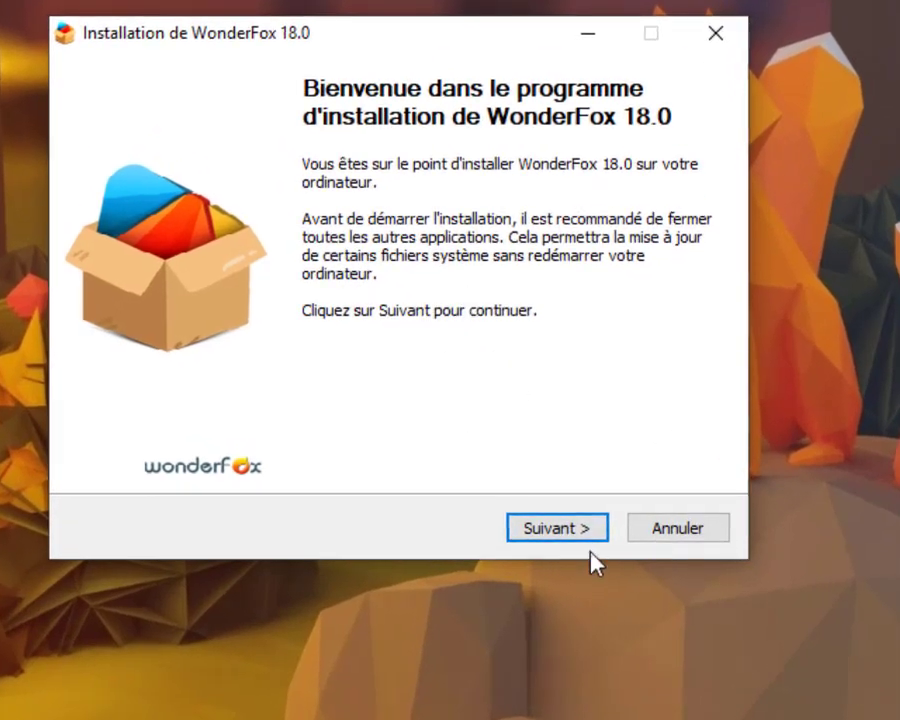
Step: Accept the licence agreement and install WonderFox 18.0 in the default HD Video Converter Factory Pro folder
{"action": "left_click", "coordinate": [551, 545]}
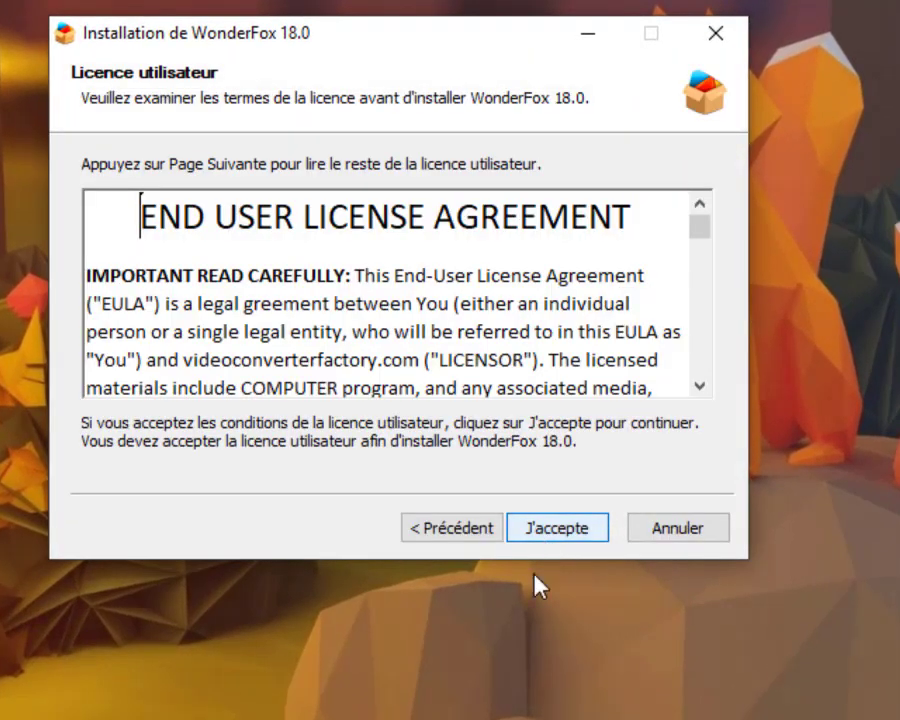
{"action": "mouse_move", "coordinate": [703, 237]}
{"action": "left_mouse_down"}
{"action": "mouse_move", "coordinate": [701, 382]}
{"action": "mouse_move", "coordinate": [703, 237]}
{"action": "left_mouse_up"}
{"action": "left_click", "coordinate": [554, 536]}
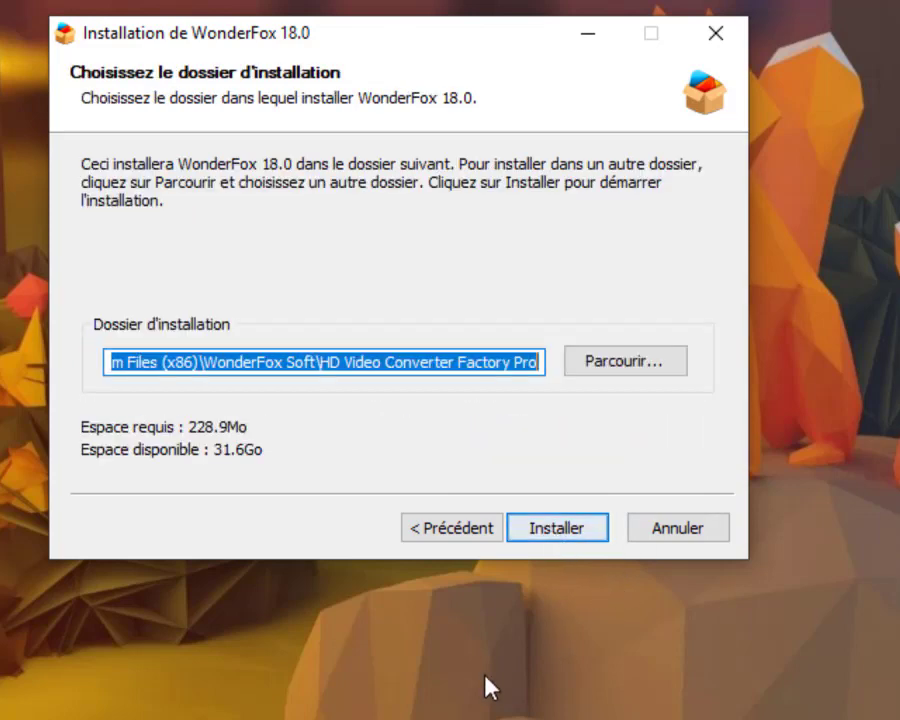
{"action": "left_click", "coordinate": [568, 528]}
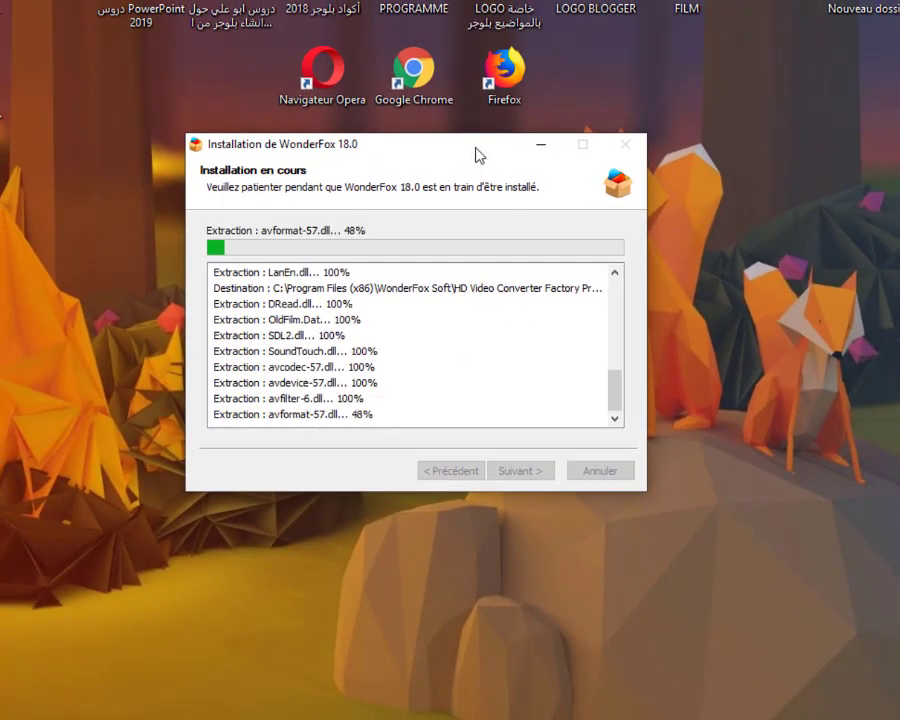
{"action": "left_click_drag", "start_coordinate": [476, 155], "coordinate": [615, 152]}
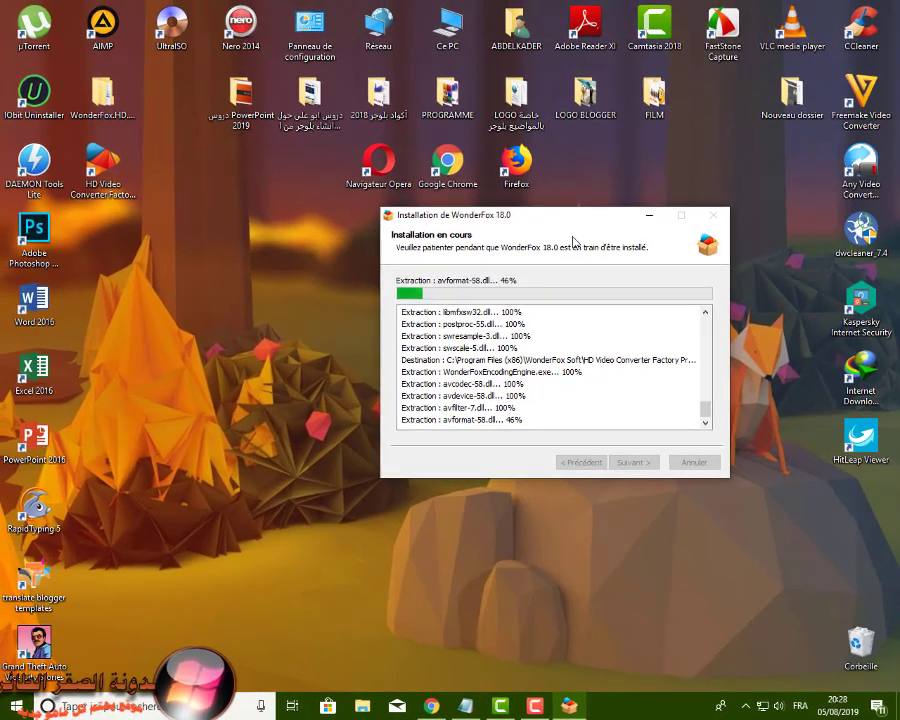
{"action": "left_click_drag", "start_coordinate": [560, 194], "coordinate": [403, 231]}
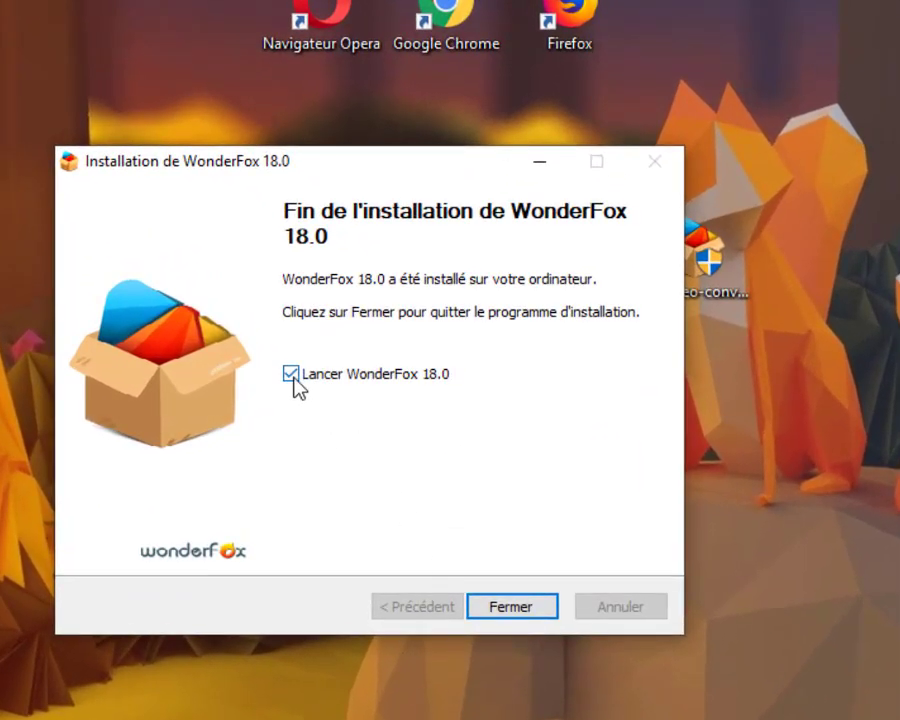
Step: Finish the setup without launching WonderFox 18.0 and close the web page that opens
{"action": "key", "text": "space"}
{"action": "left_click", "coordinate": [495, 606]}
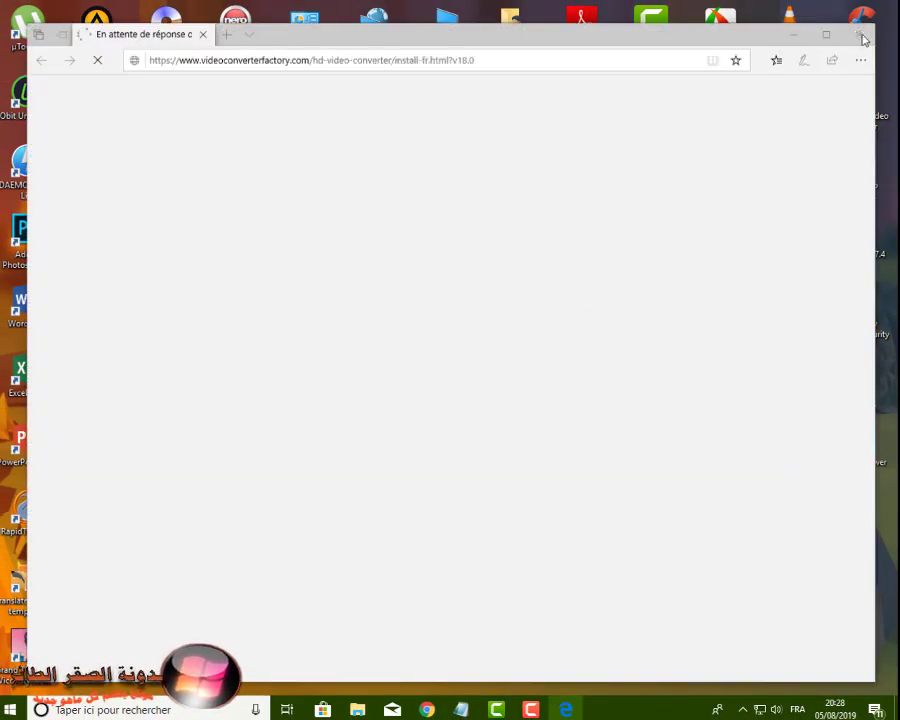
{"action": "left_click", "coordinate": [862, 36]}
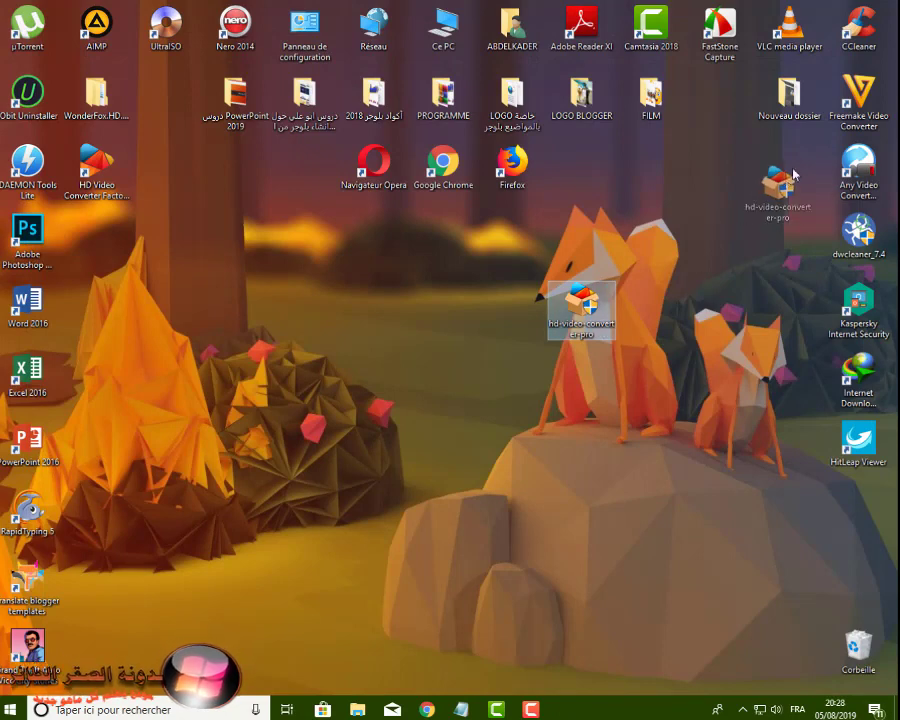
Step: Move the HD Video Converter Factory Pro desktop shortcut below the HitLeap Viewer icon
{"action": "left_click", "coordinate": [104, 183]}
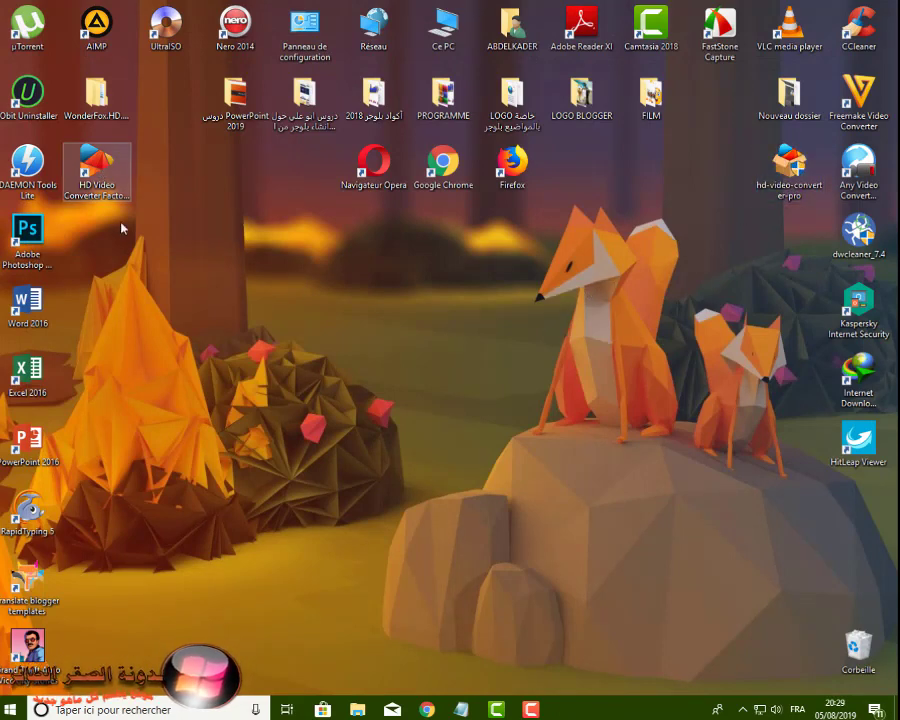
{"action": "left_click", "coordinate": [184, 372]}
{"action": "left_click_drag", "start_coordinate": [96, 168], "coordinate": [866, 518]}
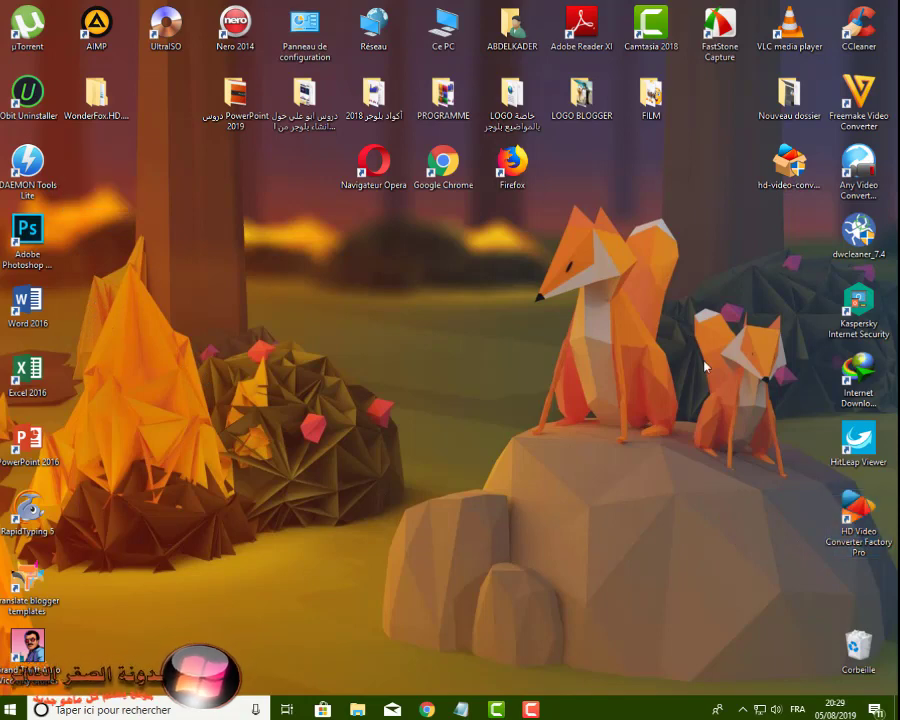
{"action": "right_click", "coordinate": [704, 366]}
{"action": "left_click", "coordinate": [726, 373]}
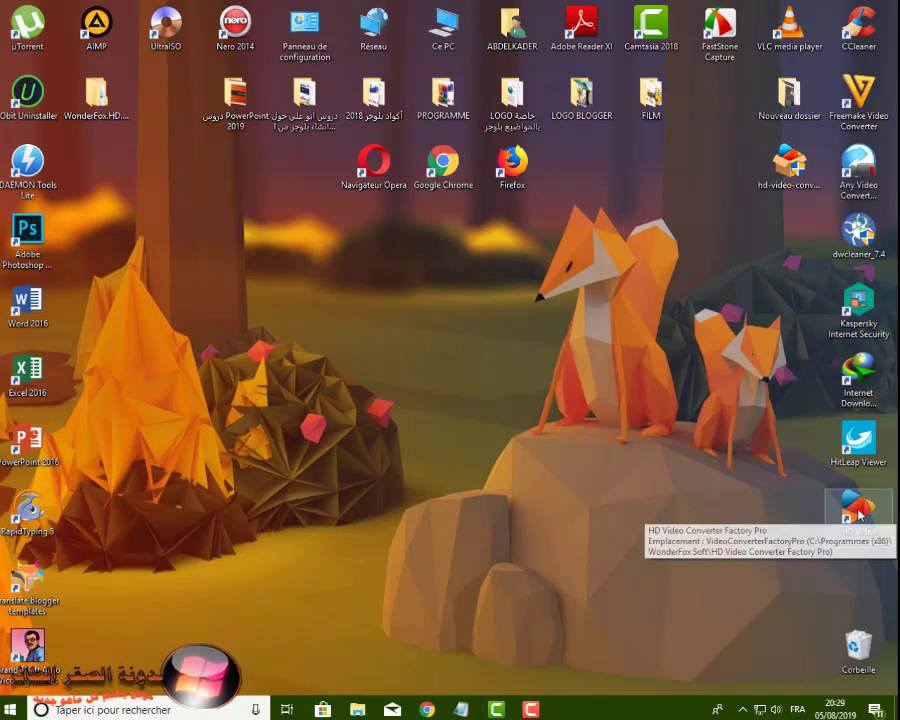
Step: Run HD Video Converter Factory Pro as administrator from its desktop shortcut
{"action": "right_click", "coordinate": [858, 515]}
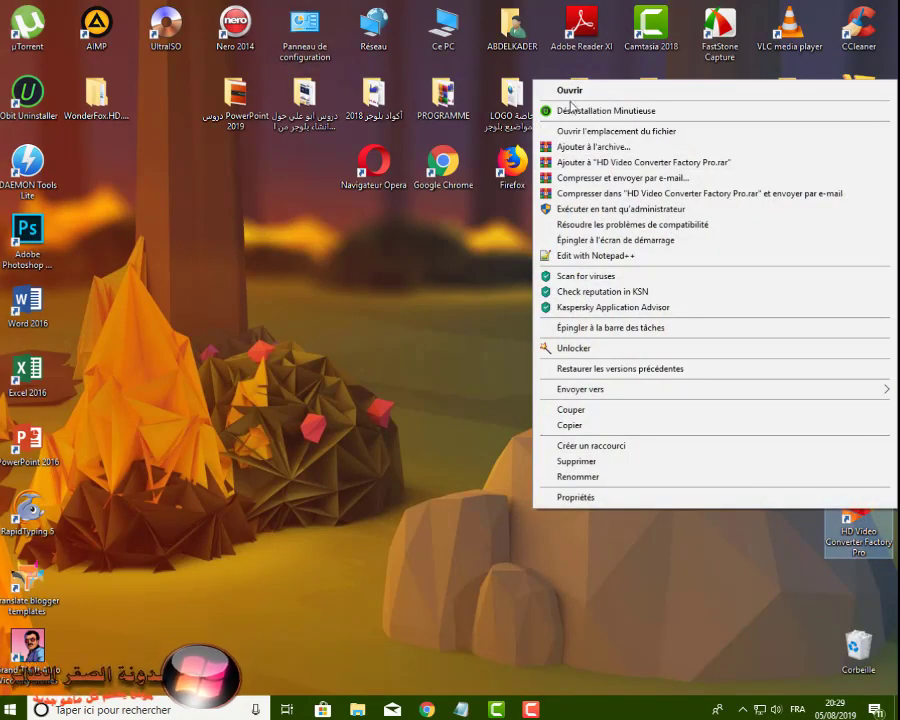
{"action": "left_click", "coordinate": [582, 210]}
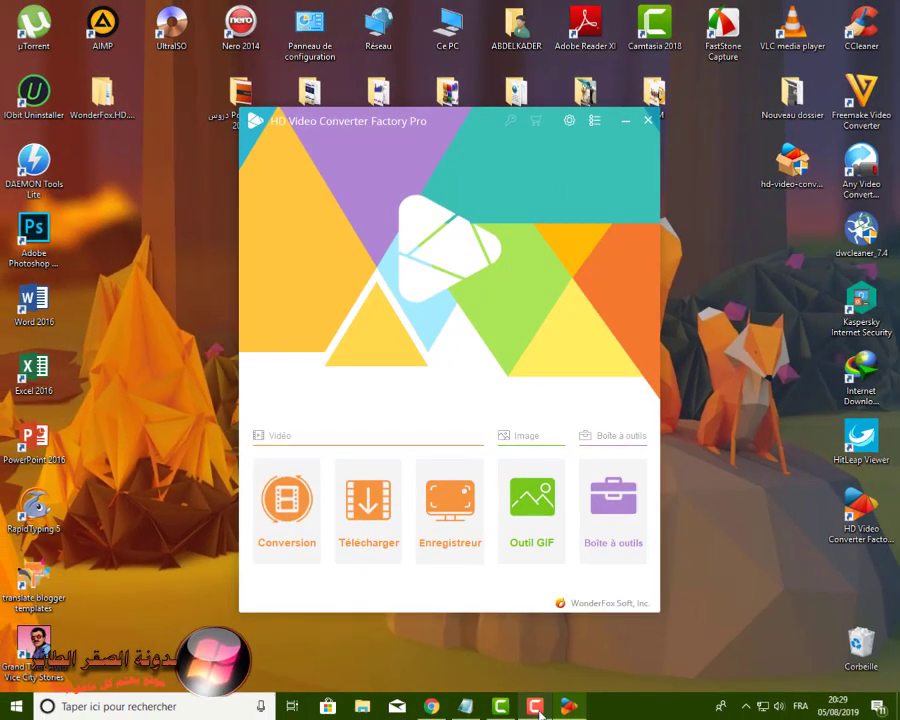
Step: Switch to Chrome, copy the licence key from the blog article, and minimize the browser to return to the converter
{"action": "mouse_move", "coordinate": [540, 712]}
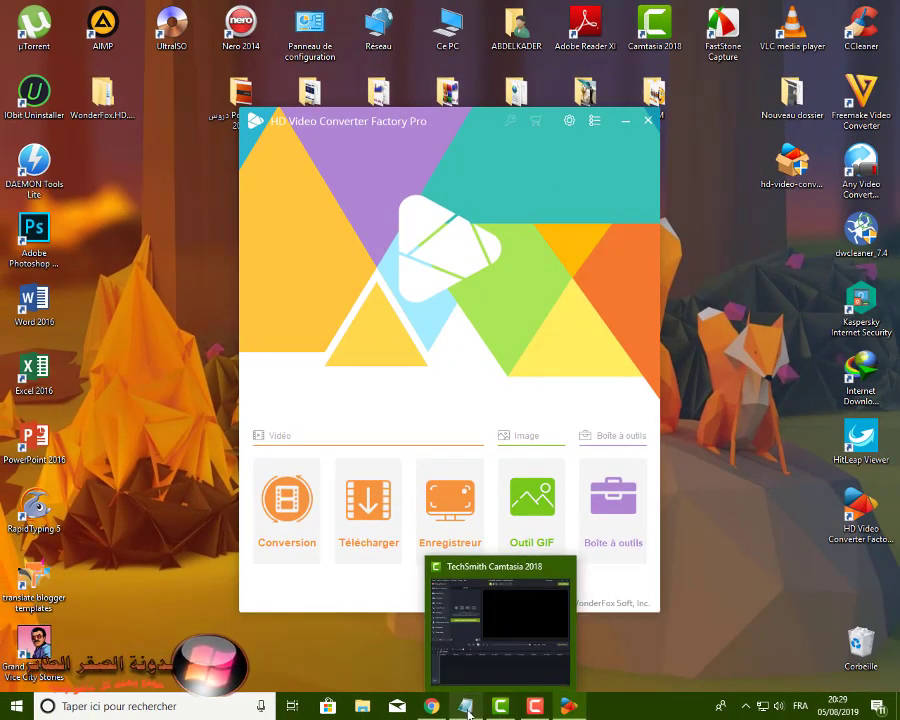
{"action": "left_click", "coordinate": [432, 708]}
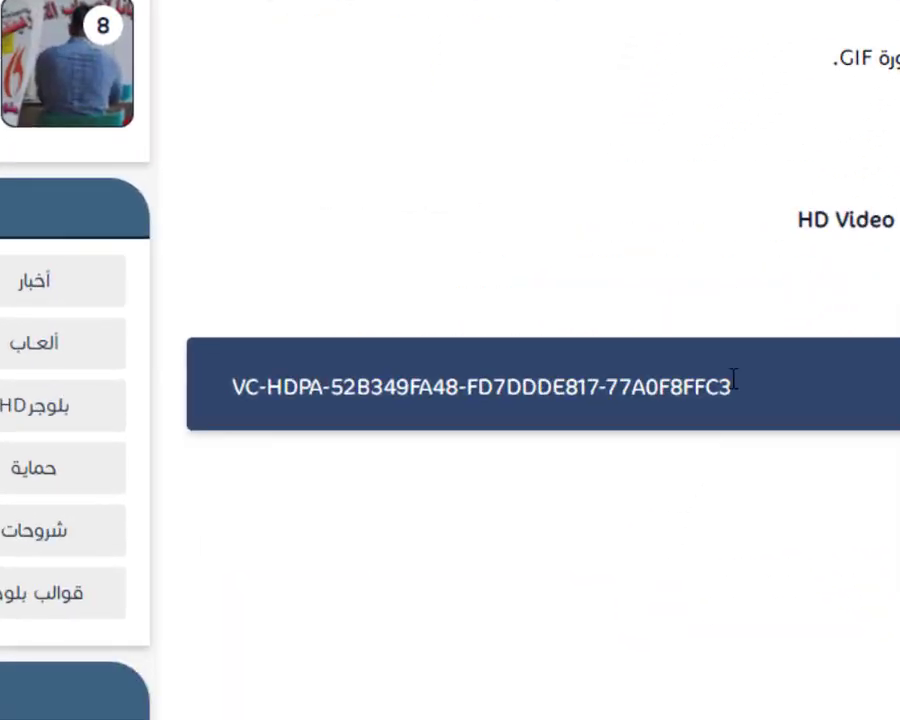
{"action": "left_click_drag", "start_coordinate": [733, 384], "coordinate": [231, 388]}
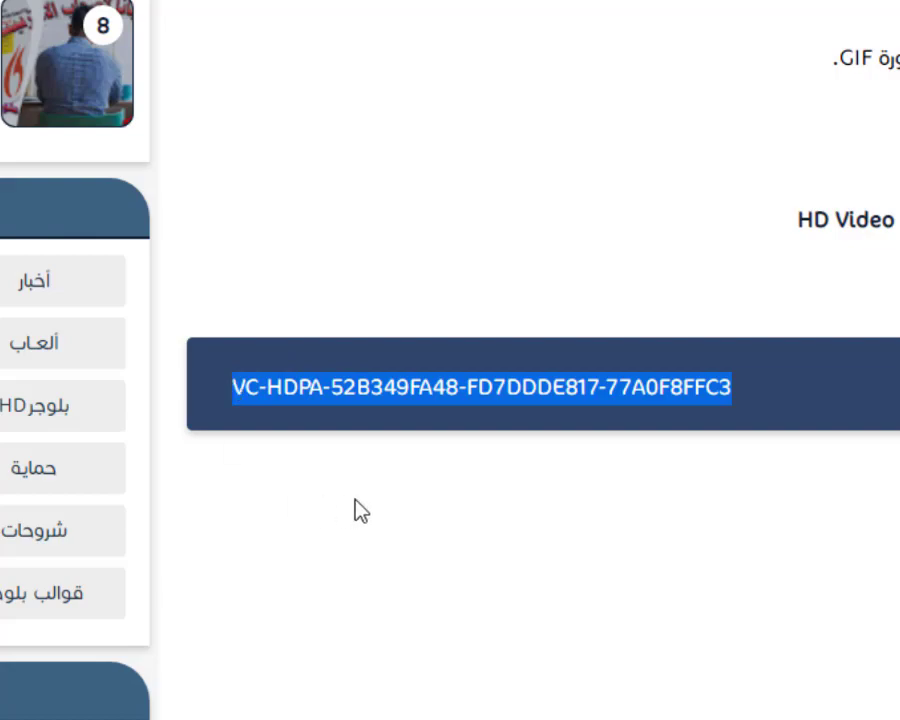
{"action": "right_click", "coordinate": [510, 386]}
{"action": "left_click", "coordinate": [544, 406]}
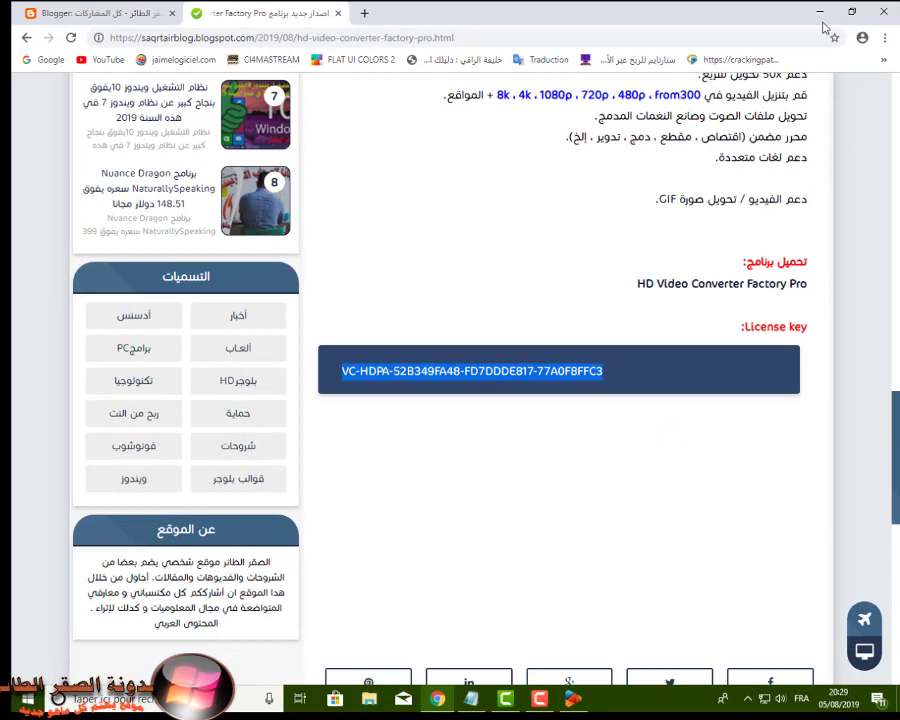
{"action": "left_click", "coordinate": [820, 12]}
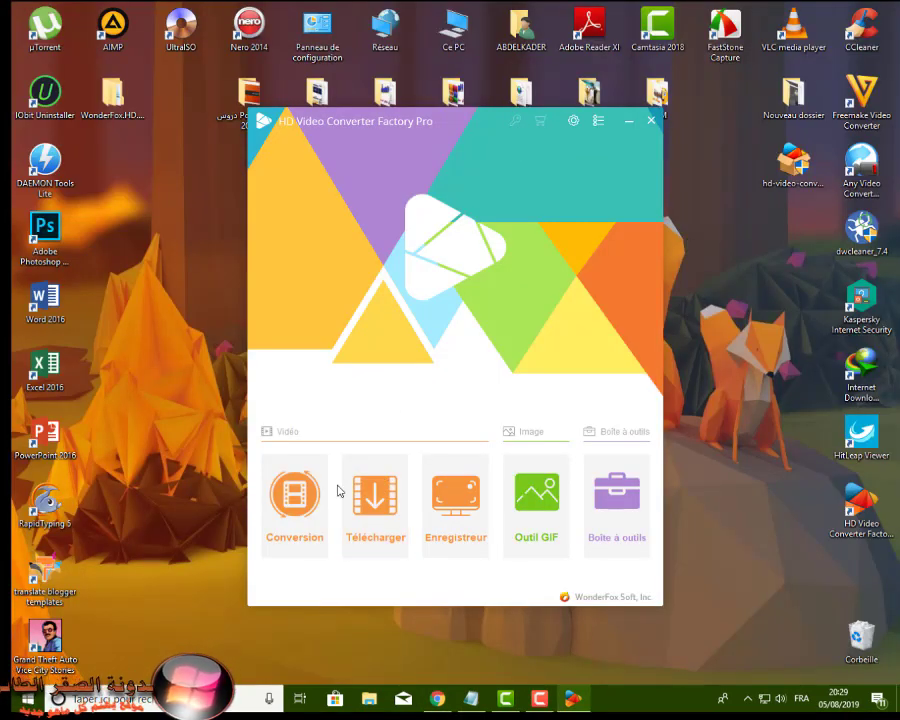
Step: Open the video conversion tool and add the Photoshop text-shadow tutorial MP4 from the desktop's Nouveau dossier
{"action": "left_click", "coordinate": [295, 495]}
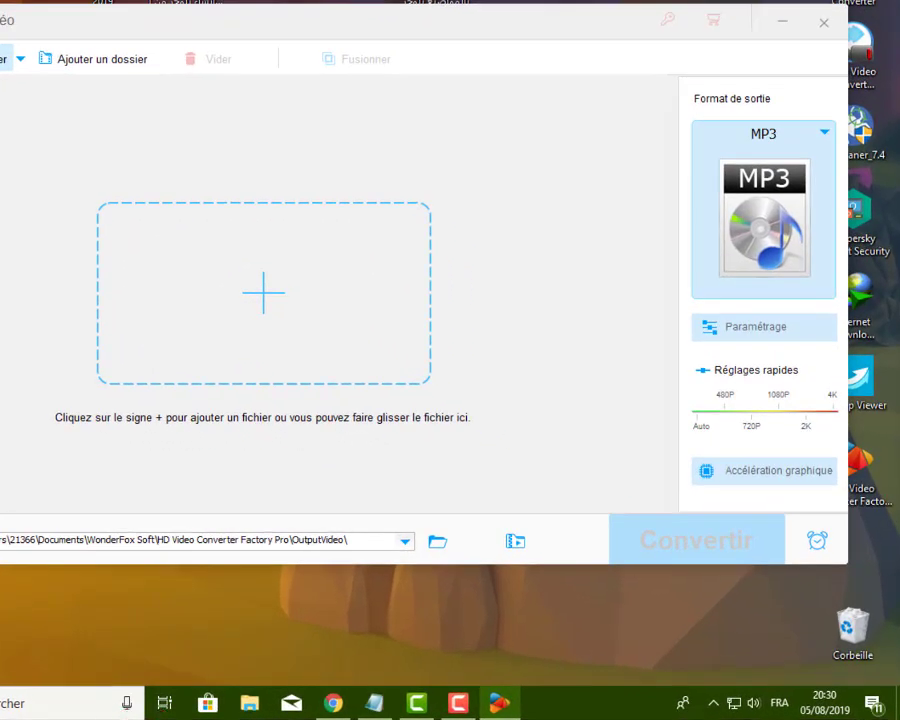
{"action": "left_click", "coordinate": [3, 59]}
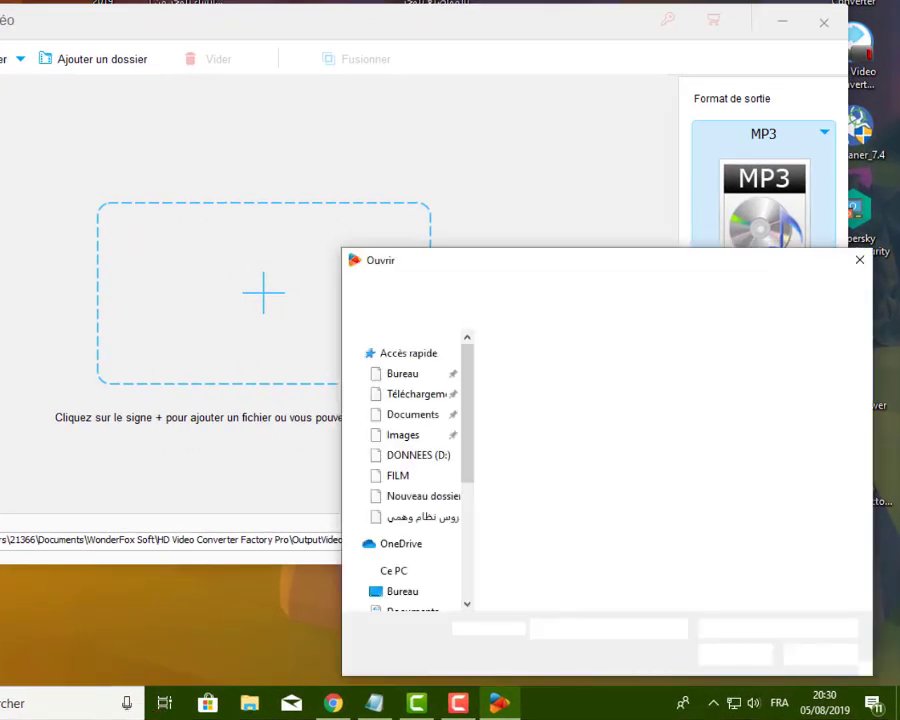
{"action": "scroll", "coordinate": [669, 494], "scroll_direction": "down", "scroll_amount": 5}
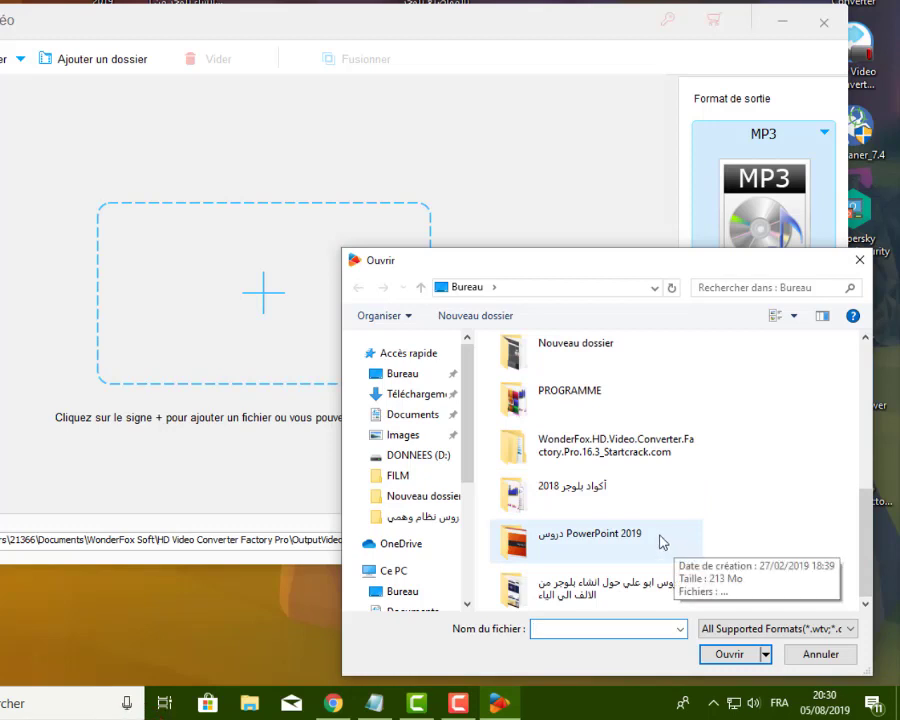
{"action": "scroll", "coordinate": [665, 542], "scroll_direction": "up", "scroll_amount": 5}
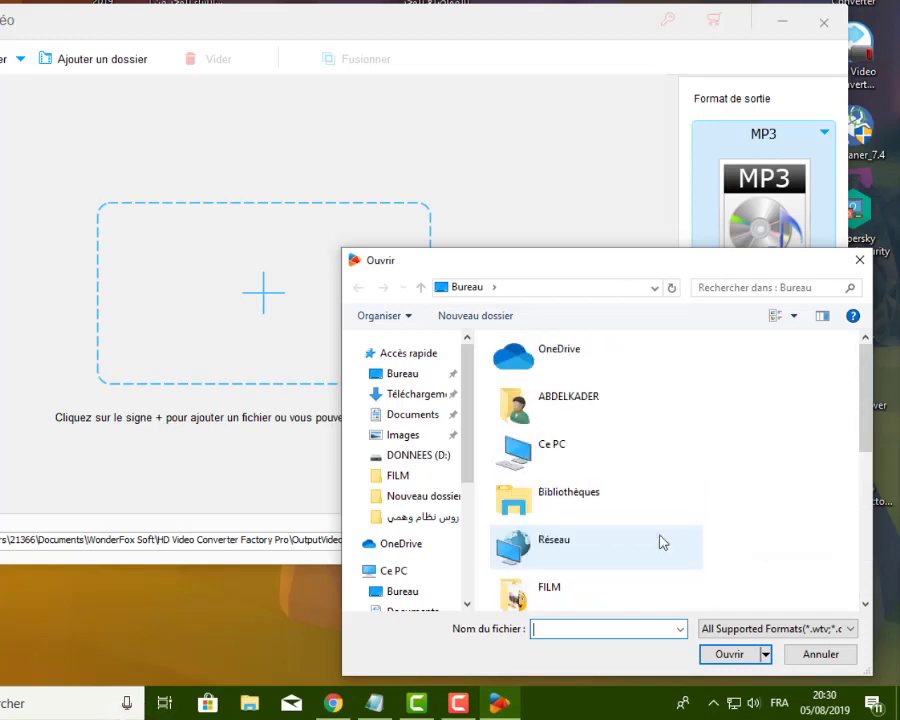
{"action": "scroll", "coordinate": [659, 542], "scroll_direction": "down", "scroll_amount": 5}
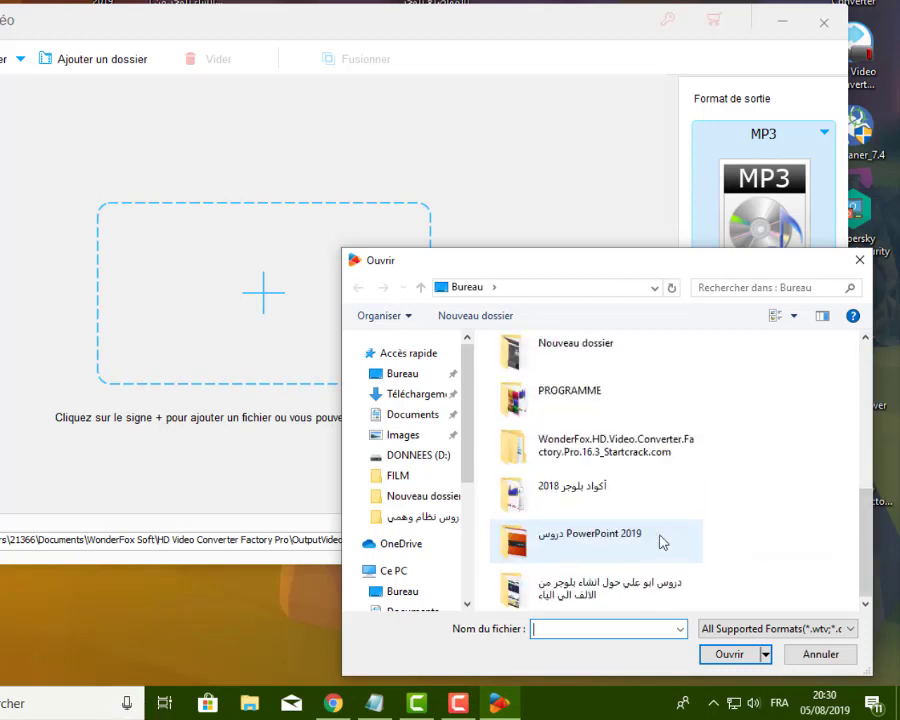
{"action": "scroll", "coordinate": [866, 488], "scroll_direction": "up", "scroll_amount": 1}
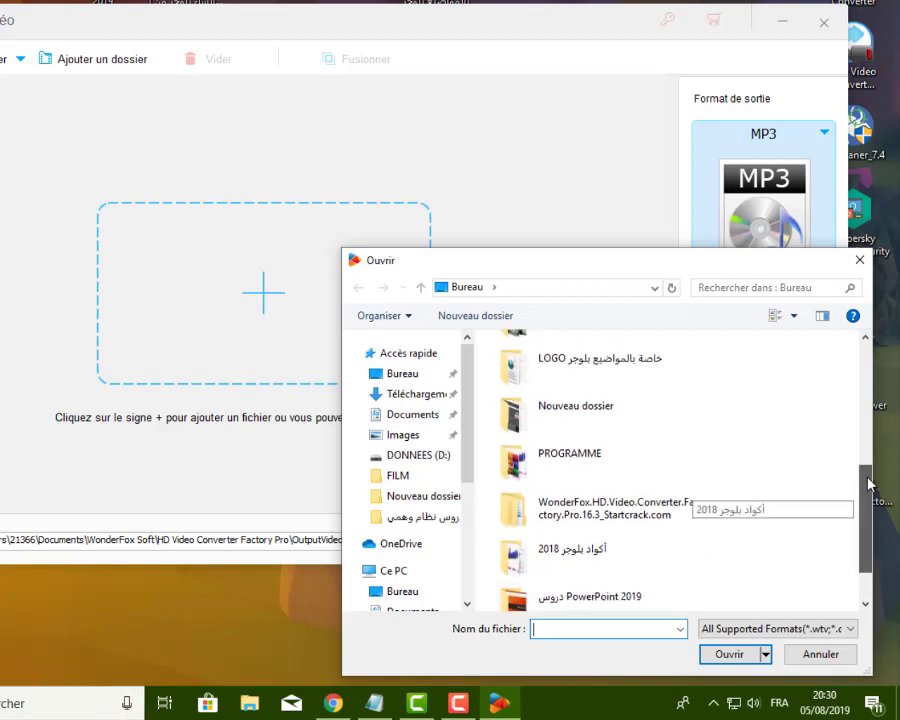
{"action": "double_click", "coordinate": [600, 413]}
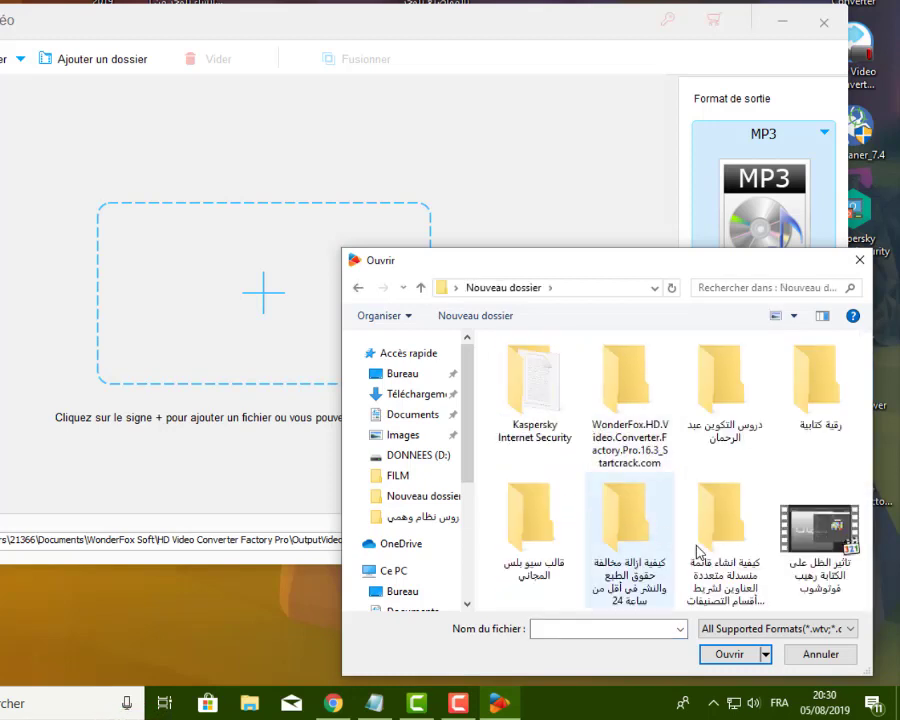
{"action": "left_click", "coordinate": [818, 530]}
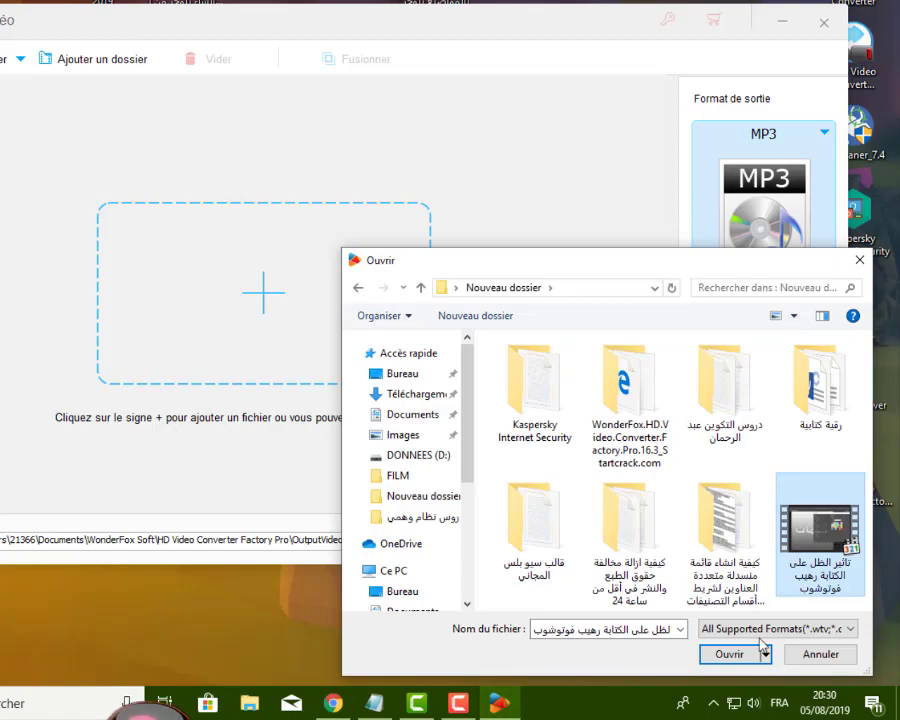
{"action": "left_click", "coordinate": [730, 653]}
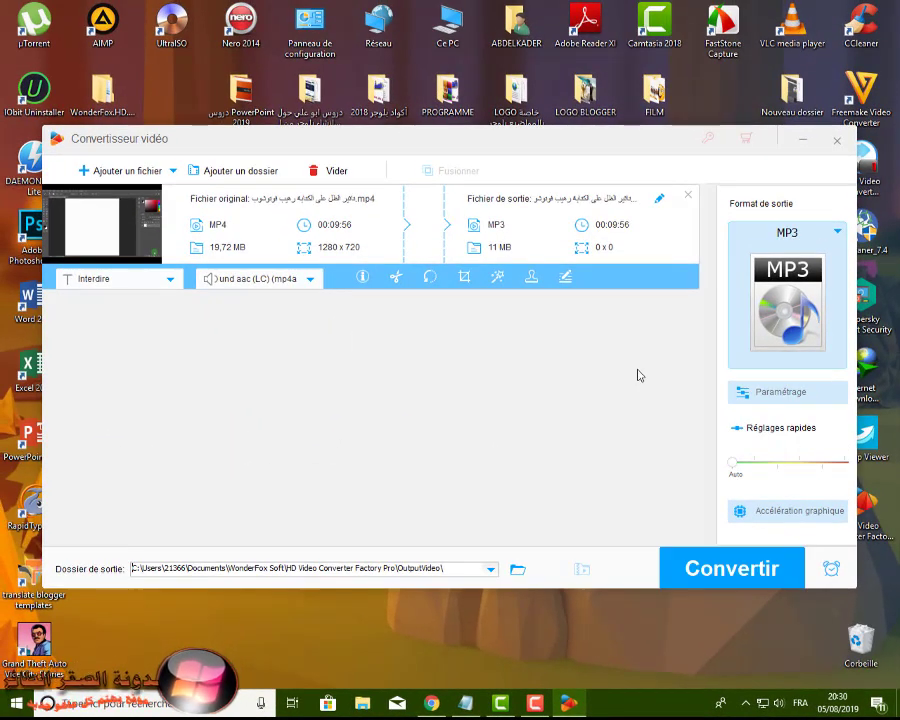
Step: Choose MP3 from the audio output formats and start converting the added video
{"action": "left_click", "coordinate": [808, 313]}
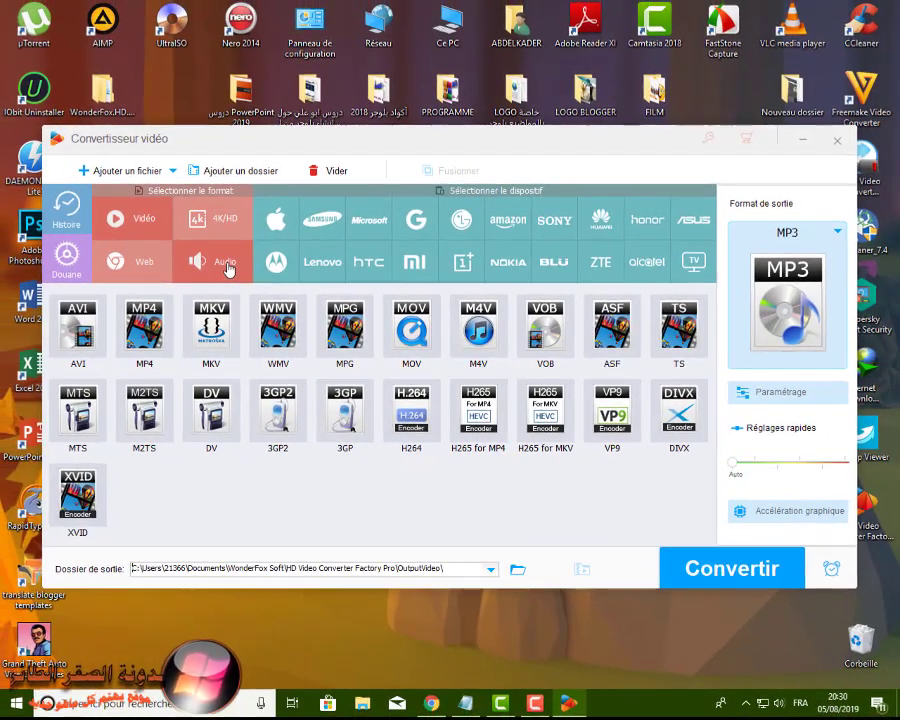
{"action": "left_click", "coordinate": [226, 264]}
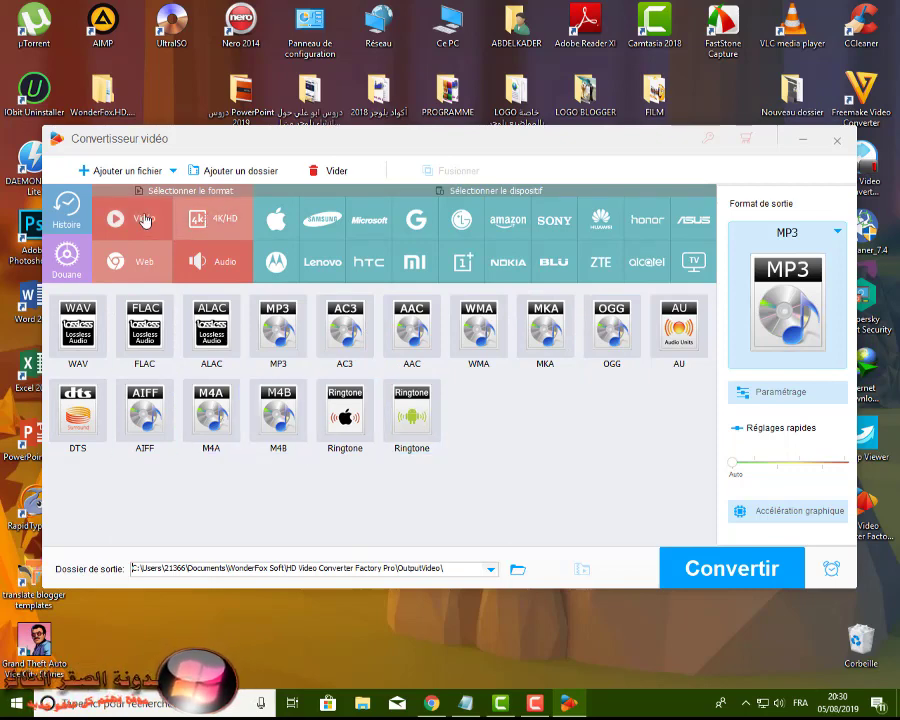
{"action": "left_click", "coordinate": [145, 220]}
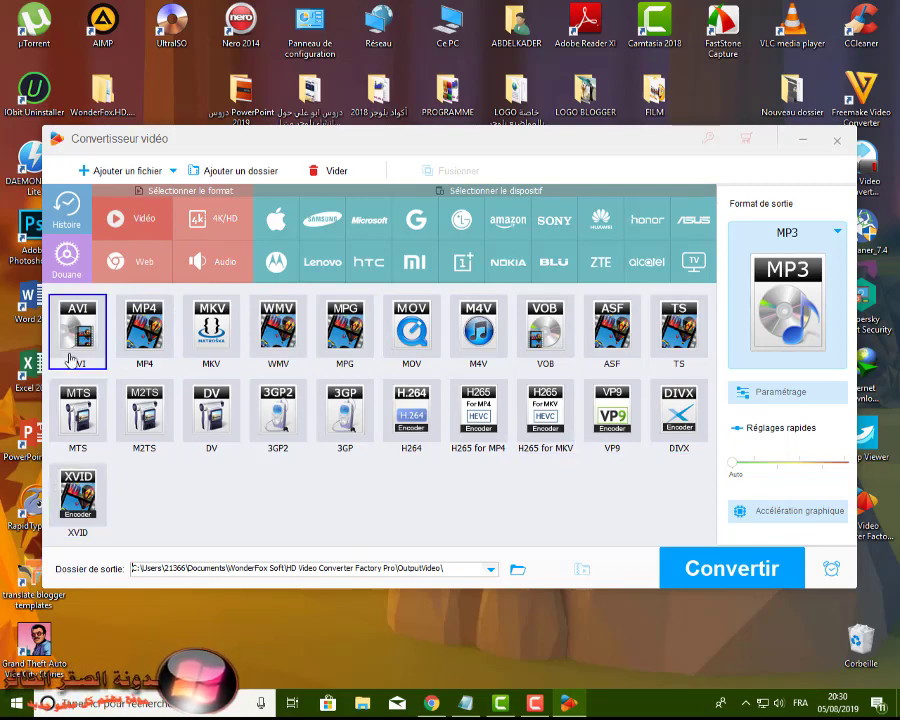
{"action": "double_click", "coordinate": [832, 240]}
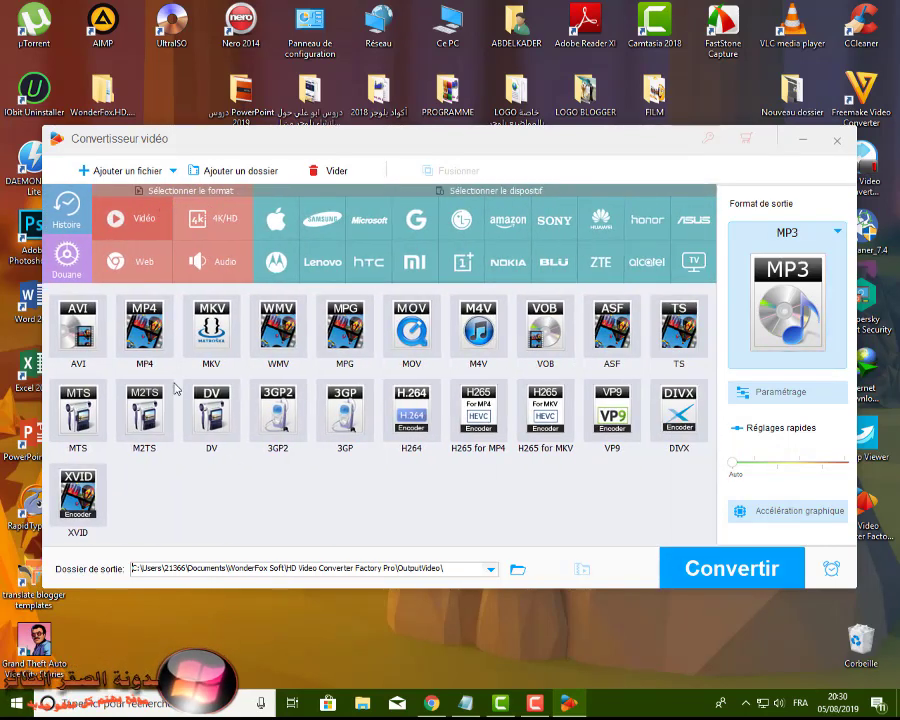
{"action": "left_click", "coordinate": [215, 260]}
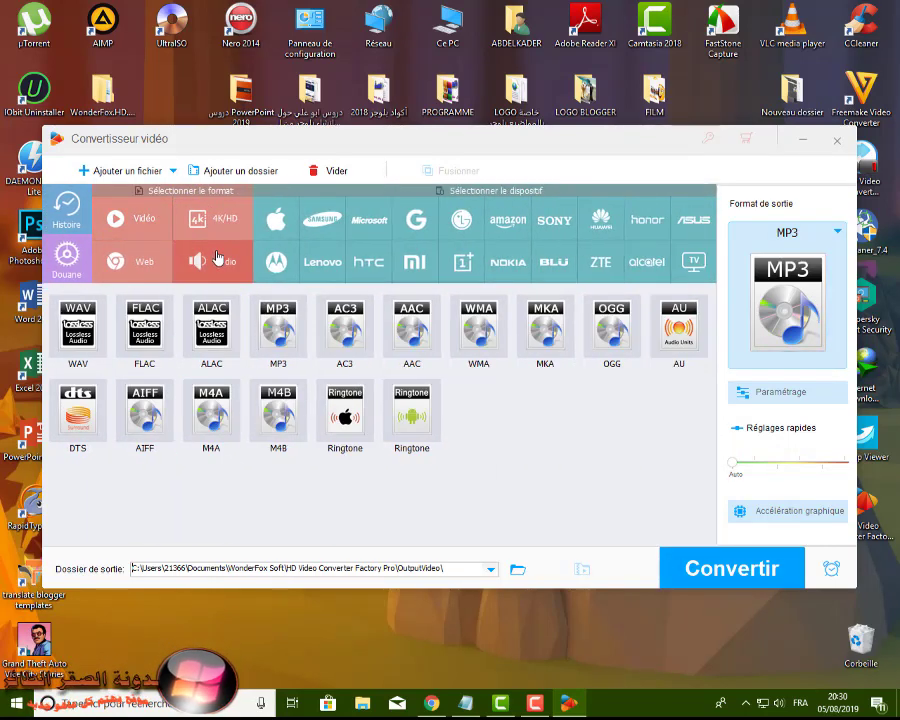
{"action": "left_click", "coordinate": [267, 337]}
{"action": "left_click", "coordinate": [684, 575]}
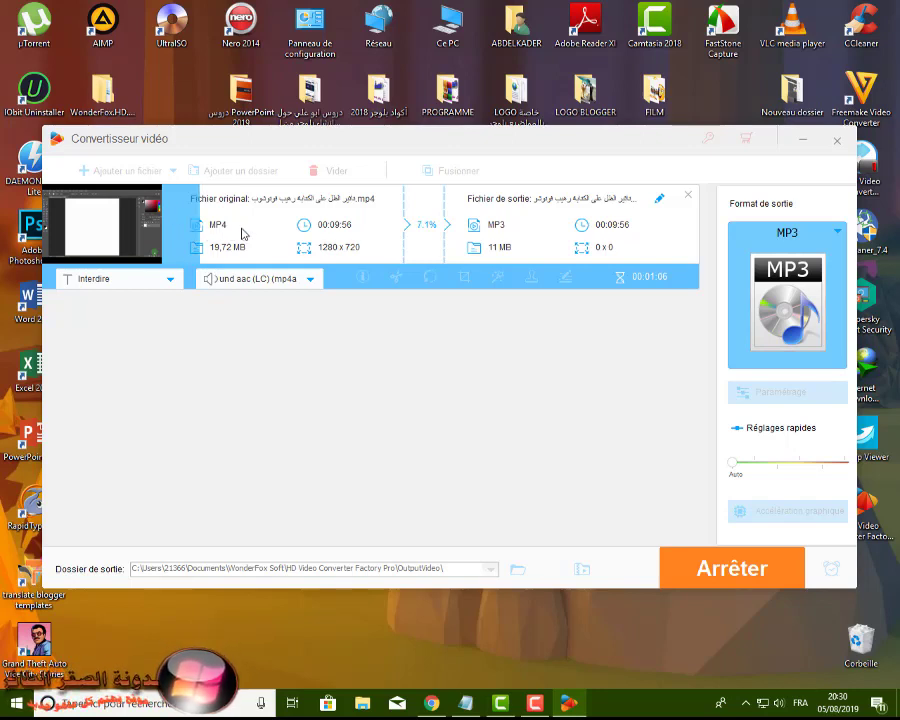
{"action": "left_click", "coordinate": [536, 700]}
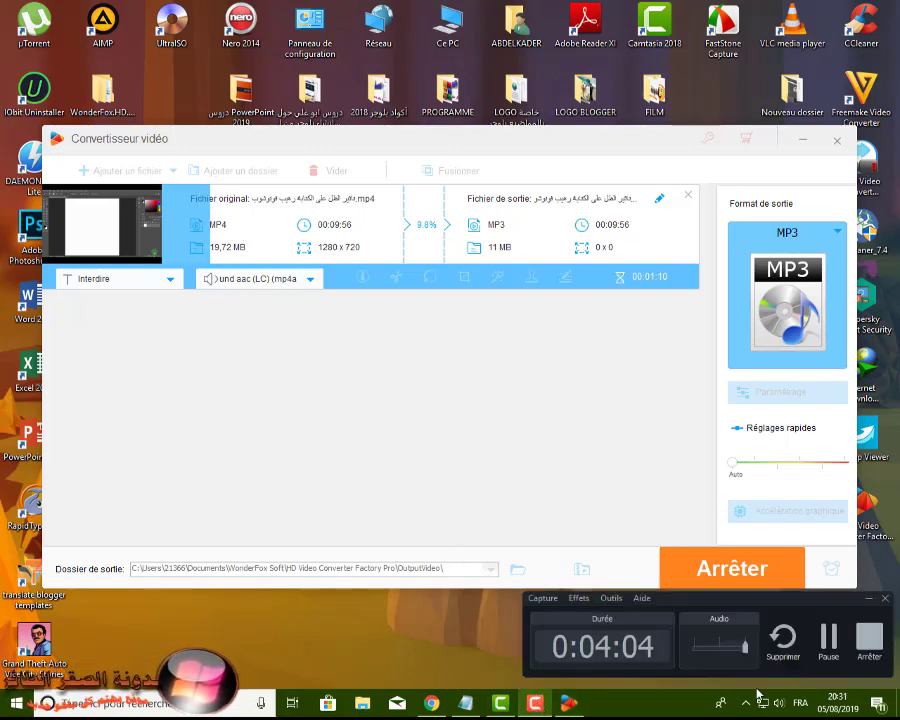
{"action": "left_click", "coordinate": [828, 648]}
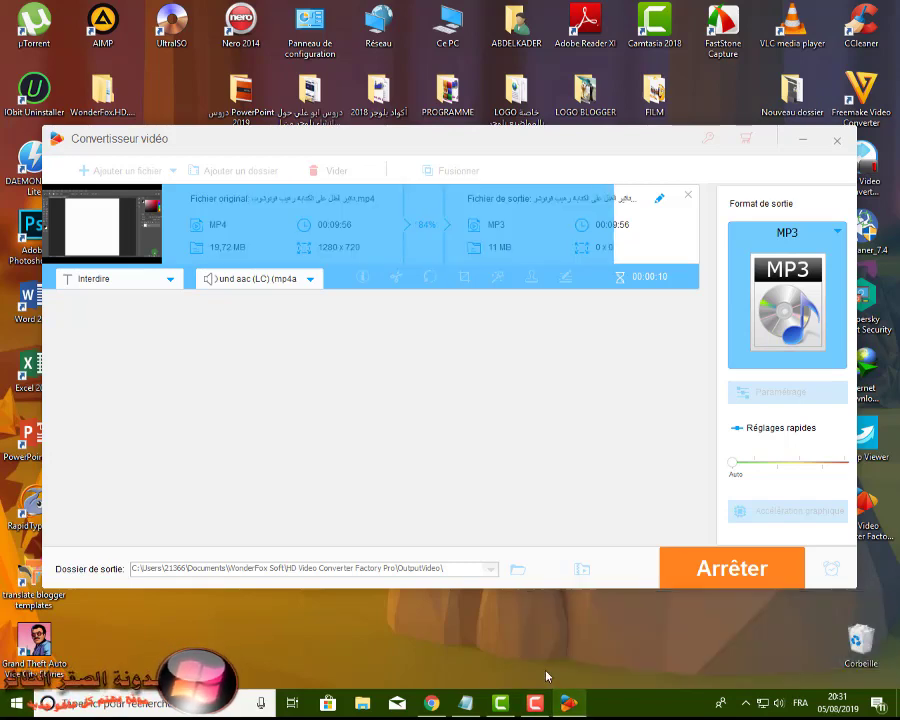
{"action": "left_click", "coordinate": [535, 702]}
{"action": "left_click", "coordinate": [535, 702]}
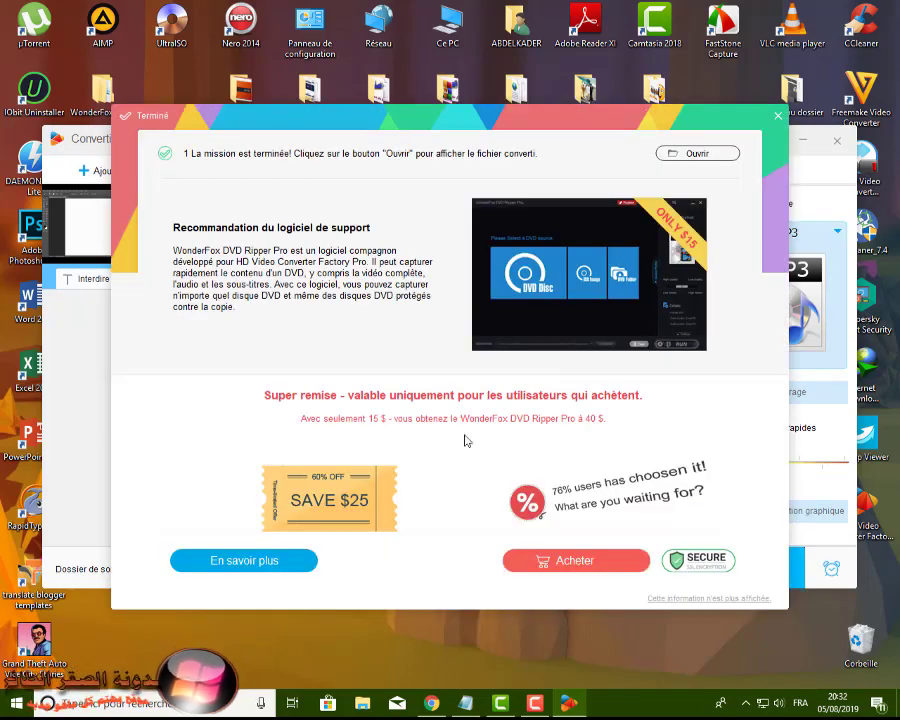
Step: Dismiss the completion window, open the output folder and play the converted MP3 with MPC-HC
{"action": "left_click", "coordinate": [779, 117]}
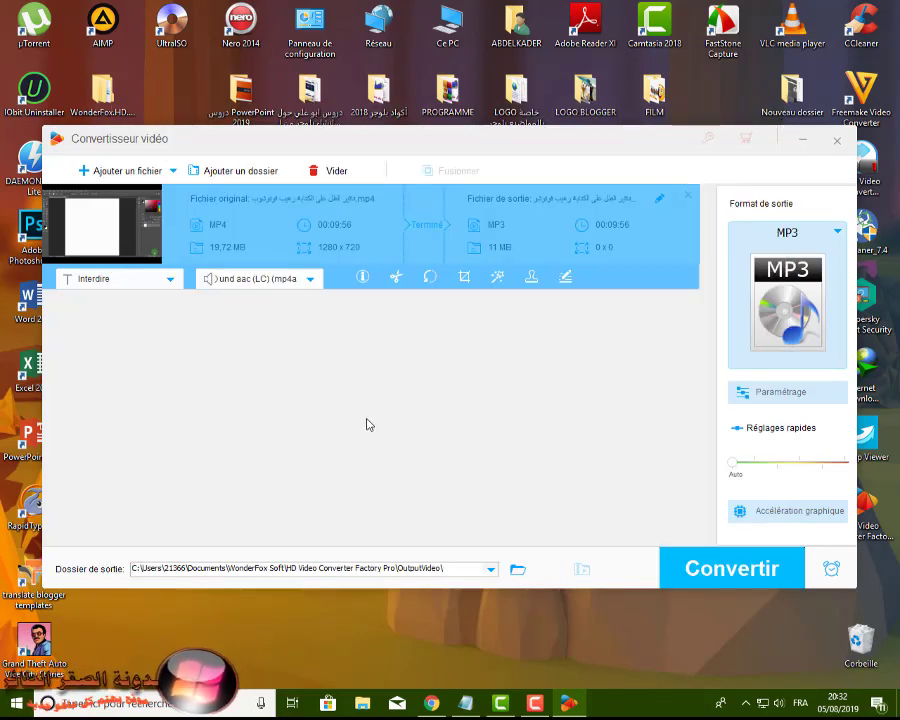
{"action": "left_click", "coordinate": [517, 570]}
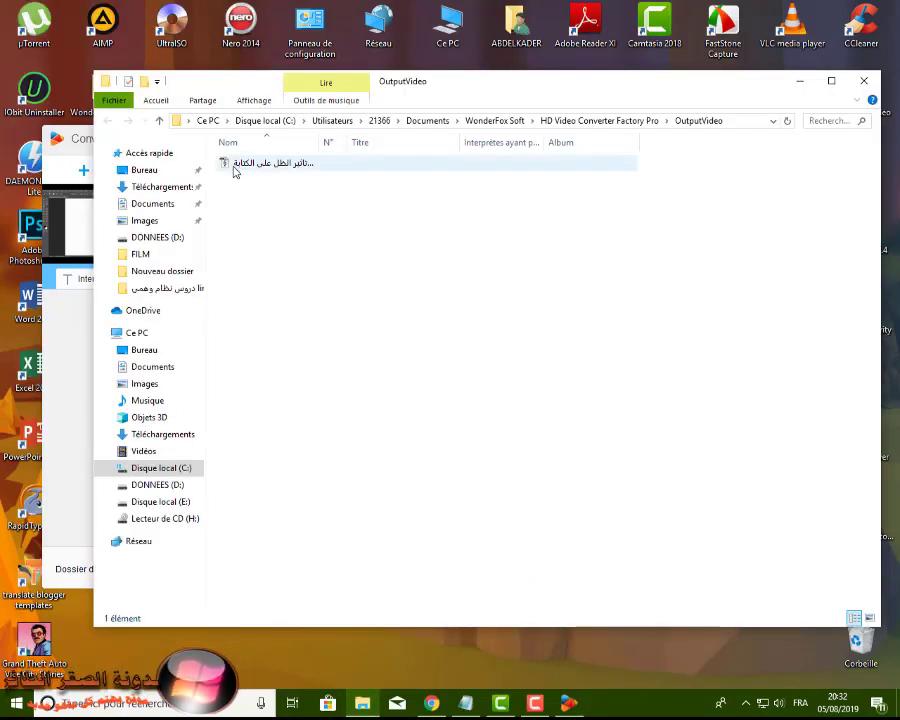
{"action": "left_click", "coordinate": [243, 168]}
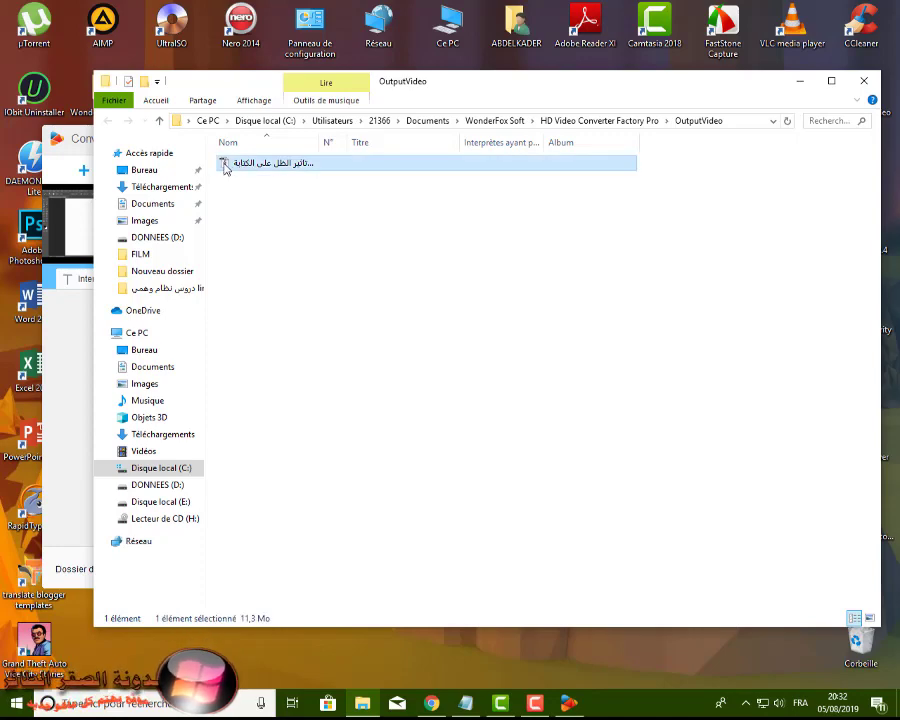
{"action": "right_click", "coordinate": [228, 165]}
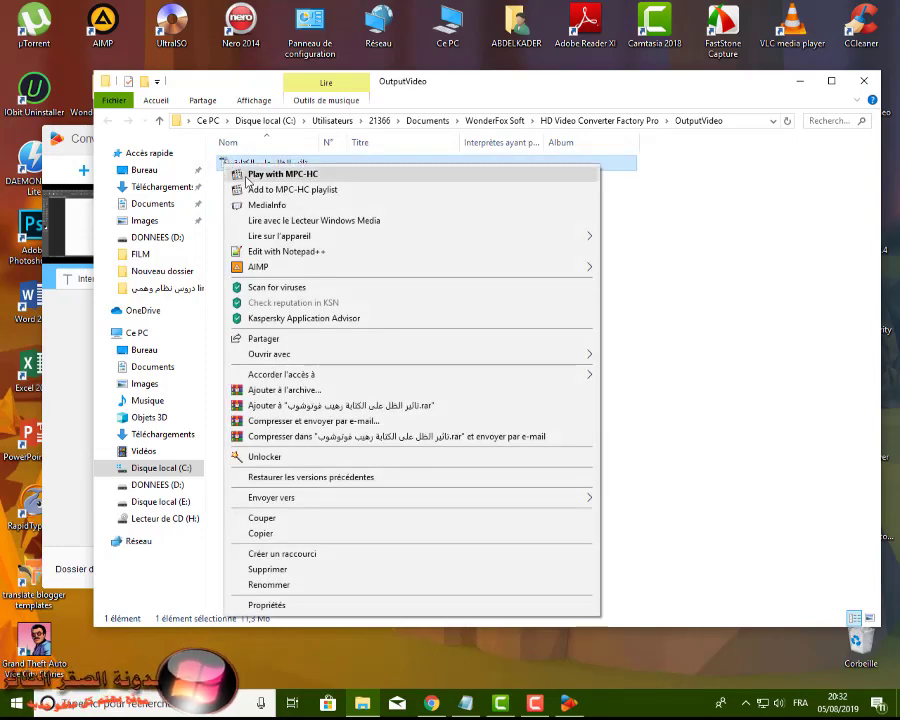
{"action": "left_click", "coordinate": [326, 175]}
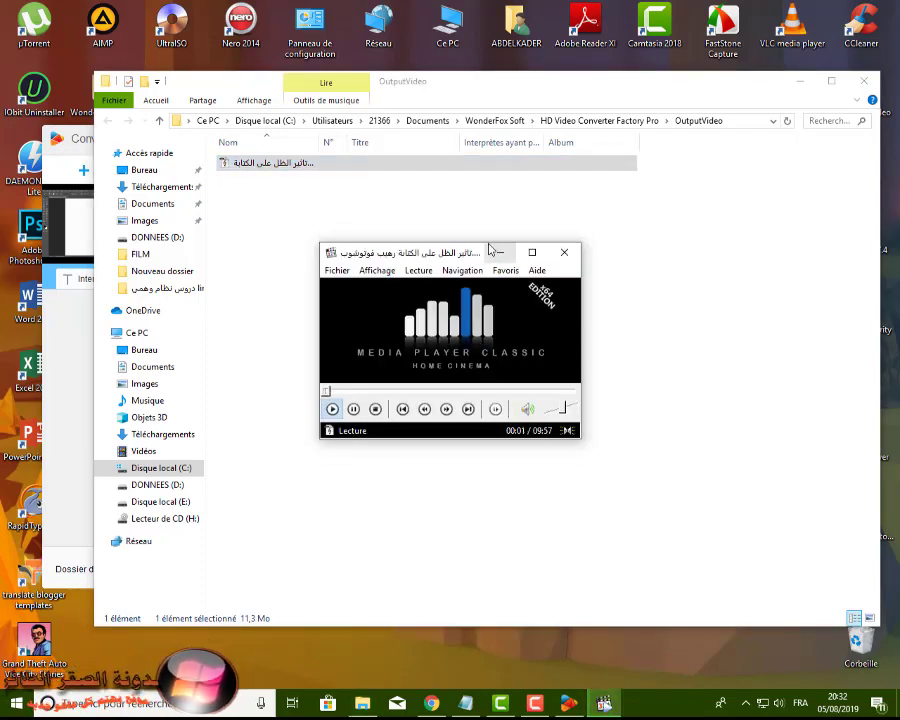
Step: Close the media player, the OutputVideo folder and the video converter, agreeing to clear its file list
{"action": "left_click_drag", "start_coordinate": [497, 249], "coordinate": [459, 357]}
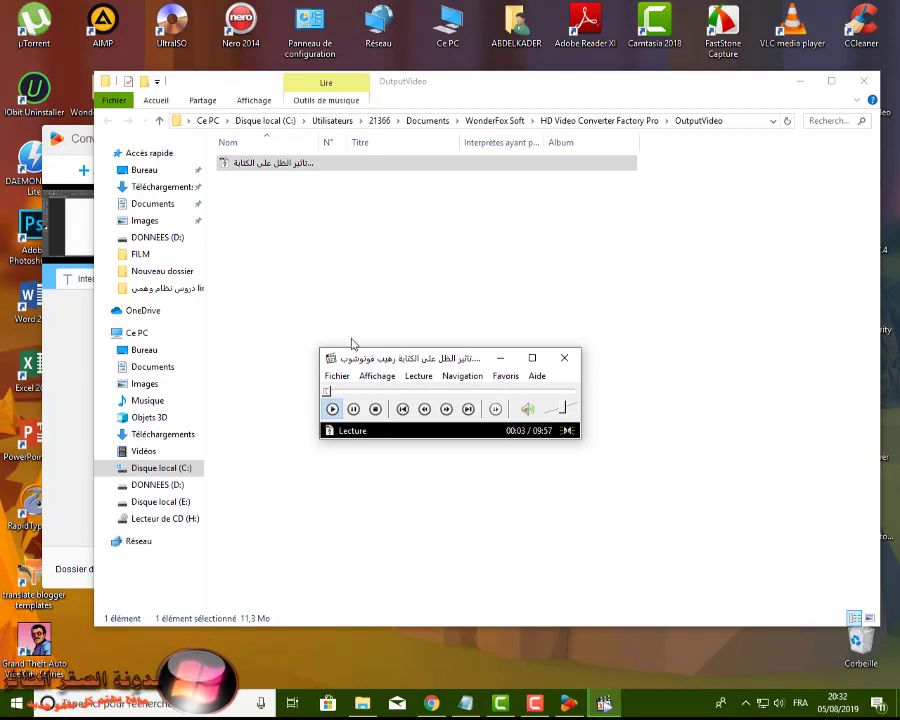
{"action": "left_click", "coordinate": [566, 362]}
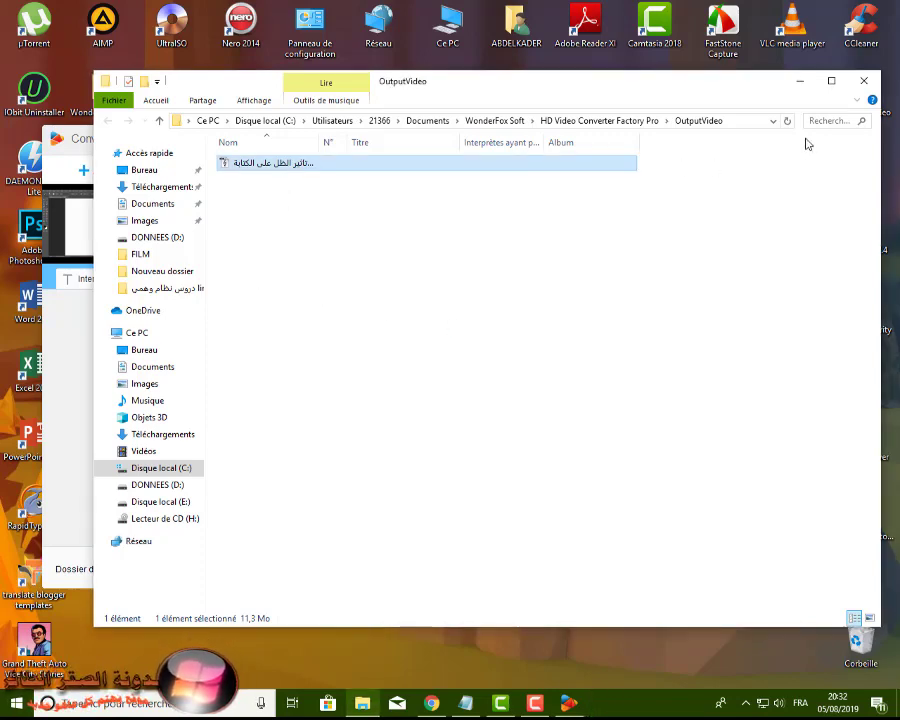
{"action": "left_click", "coordinate": [862, 84]}
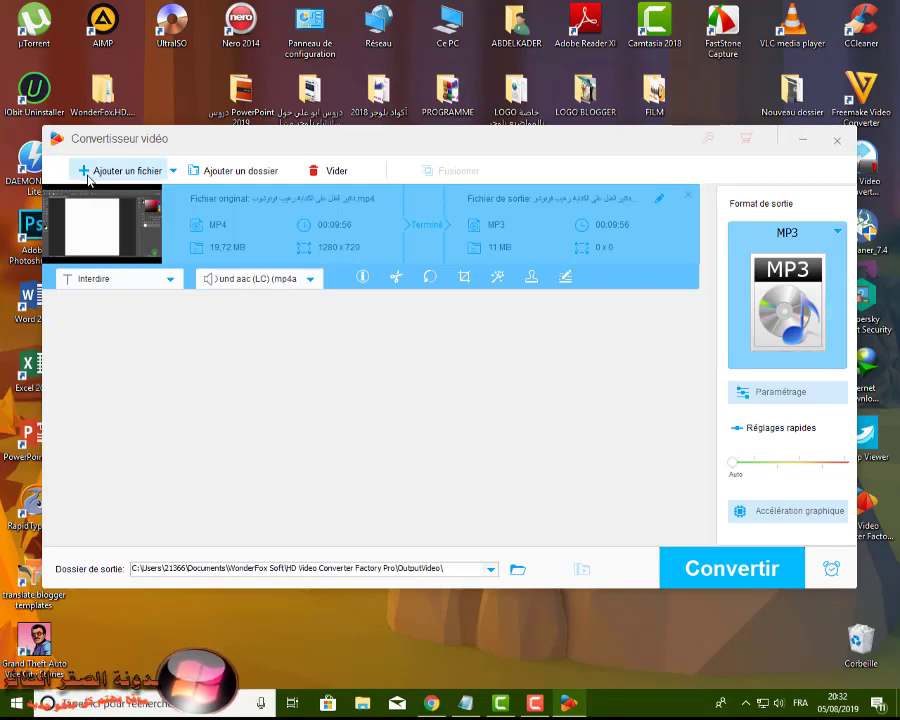
{"action": "left_click", "coordinate": [836, 141]}
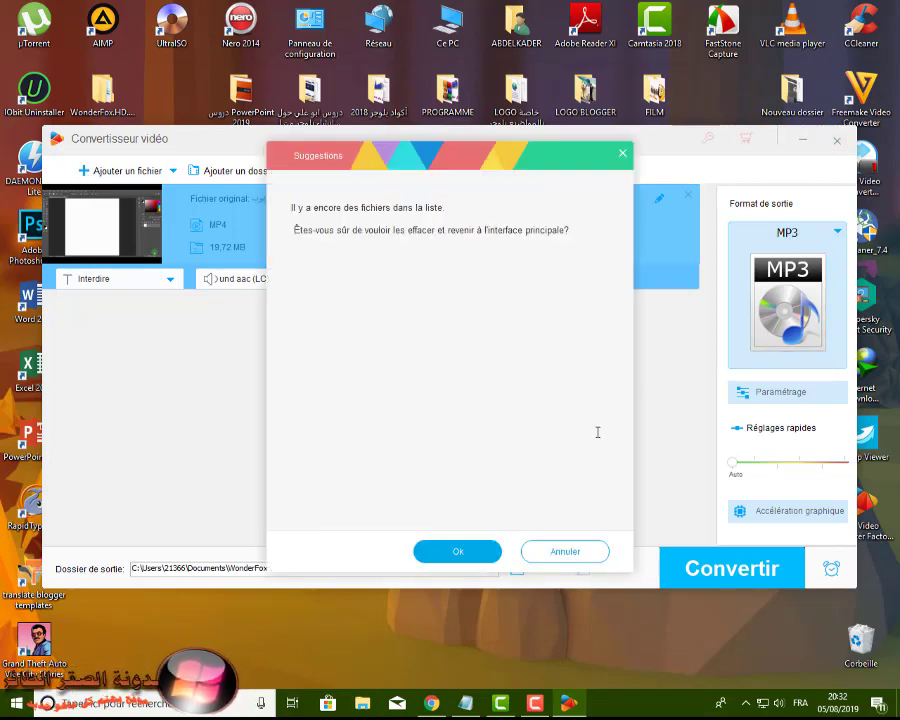
{"action": "left_click", "coordinate": [471, 553]}
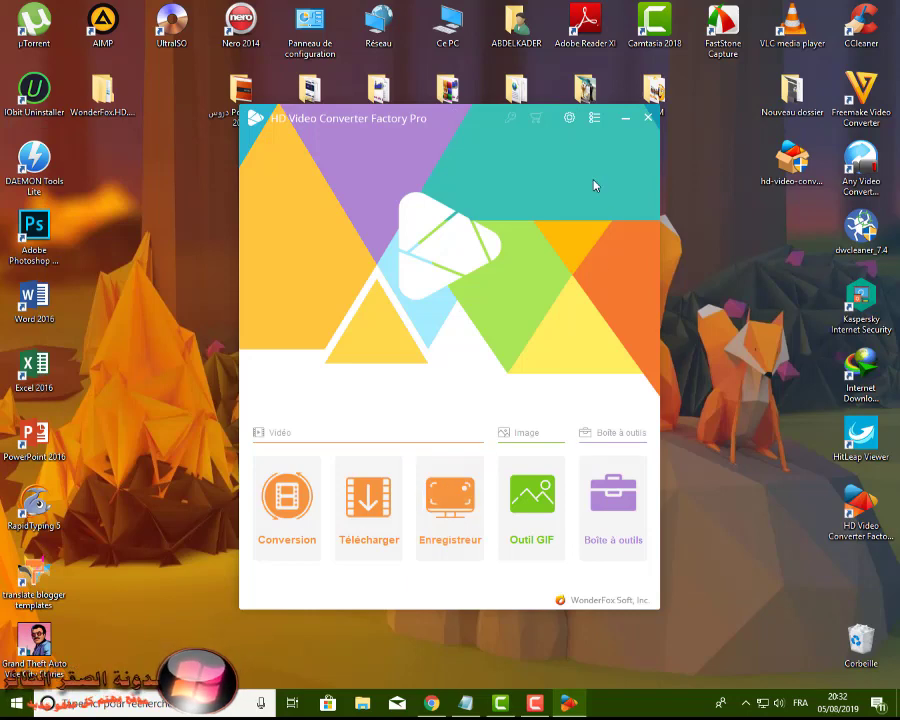
Step: Look at the video download tool, the screen recorder and the GIF tool's options, closing each opened window
{"action": "left_click", "coordinate": [379, 509]}
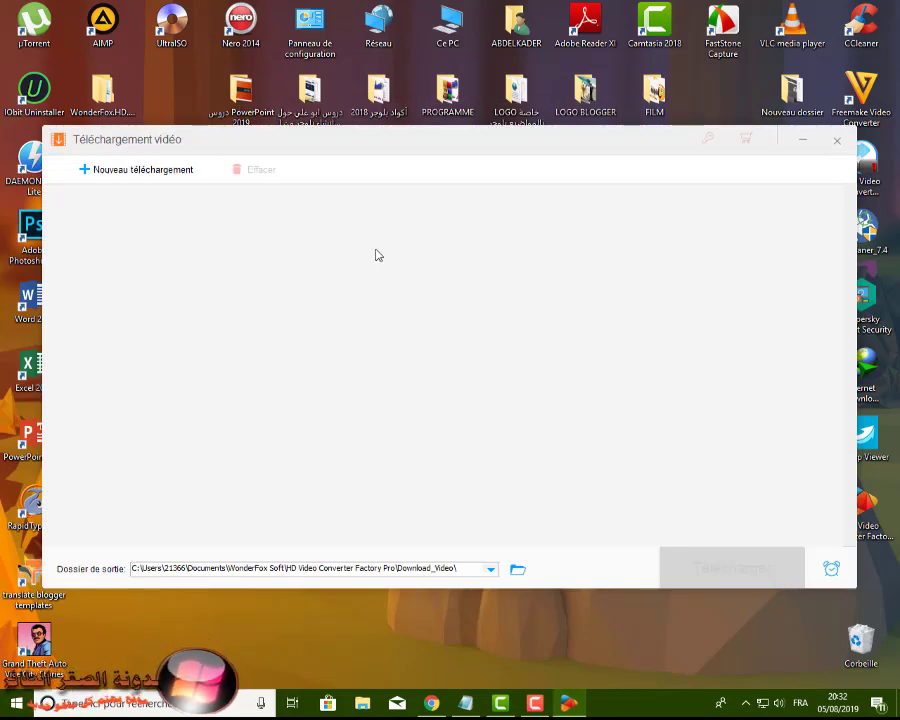
{"action": "left_click", "coordinate": [836, 141]}
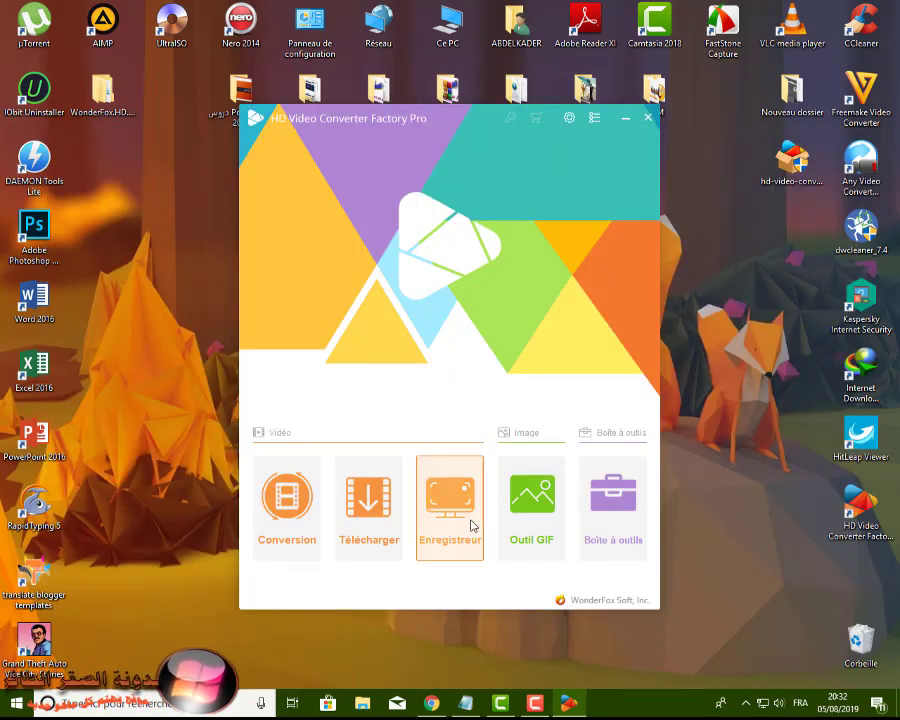
{"action": "left_click", "coordinate": [465, 519]}
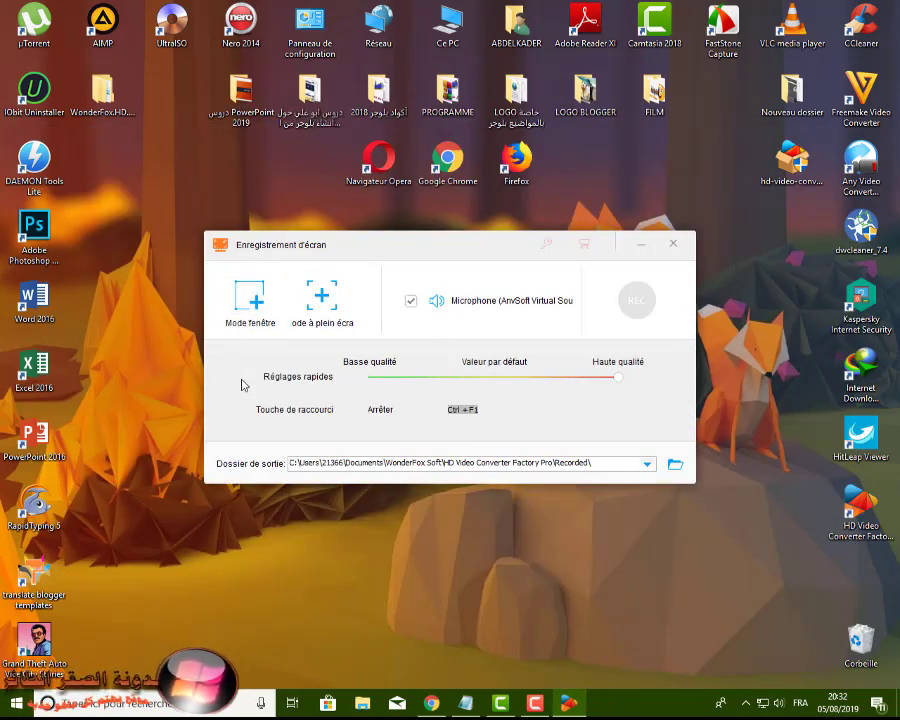
{"action": "left_click", "coordinate": [675, 245]}
{"action": "mouse_move", "coordinate": [548, 515]}
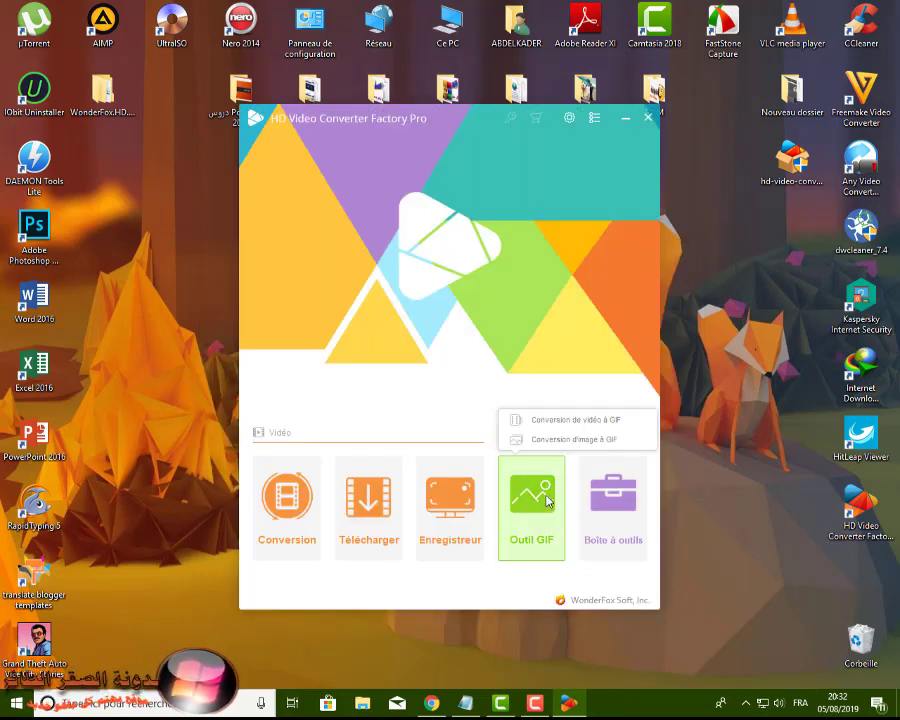
Step: Open the split-screen tool from the toolbox and add the video in Nouveau dossier as both Vidéo 1 and Vidéo 2
{"action": "left_click", "coordinate": [607, 505]}
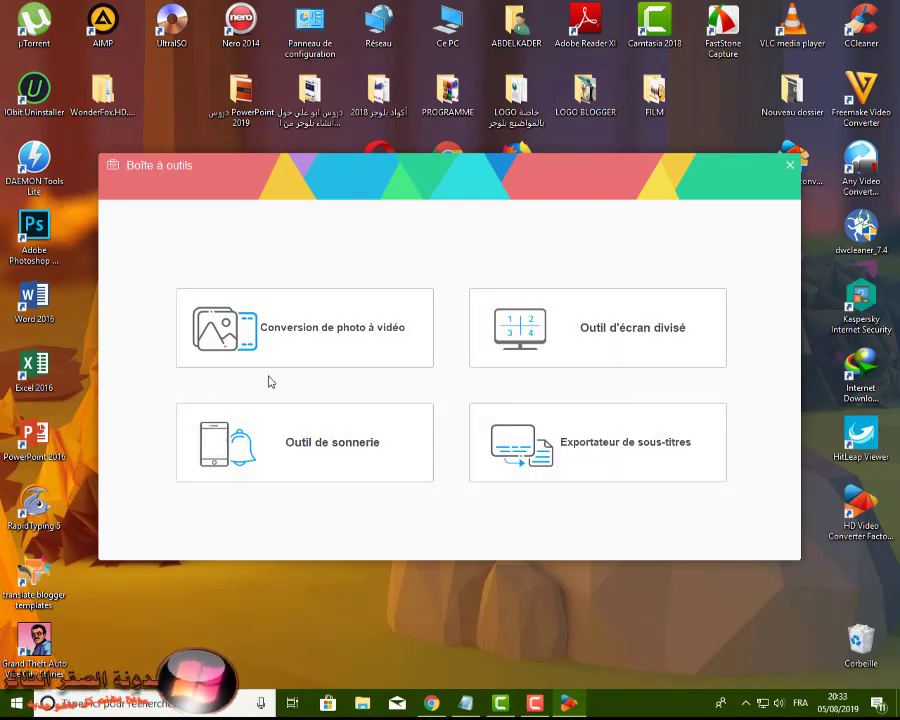
{"action": "left_click", "coordinate": [604, 334]}
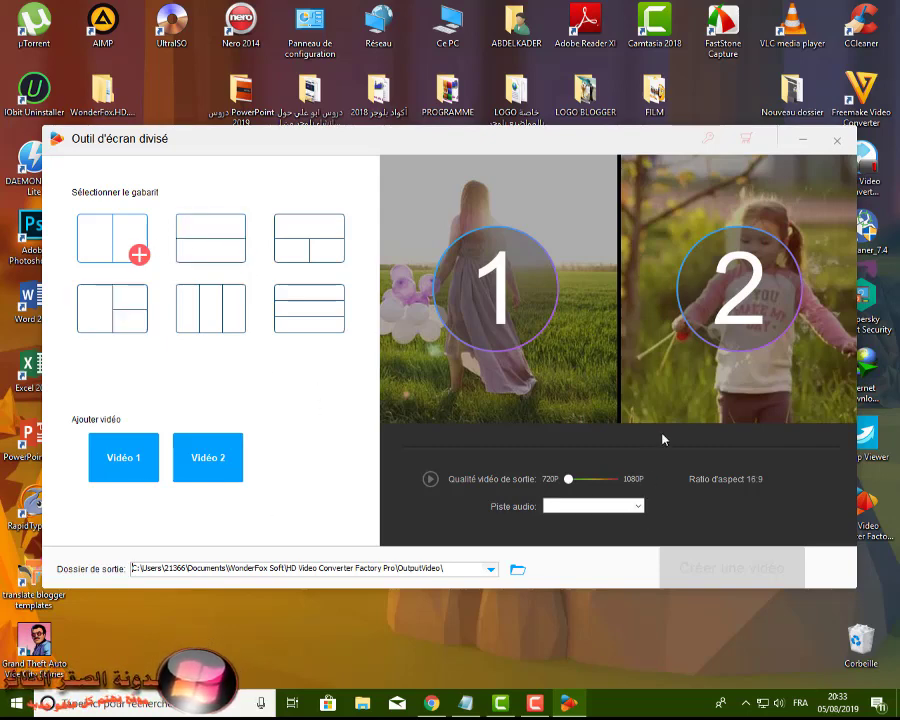
{"action": "left_click", "coordinate": [118, 459]}
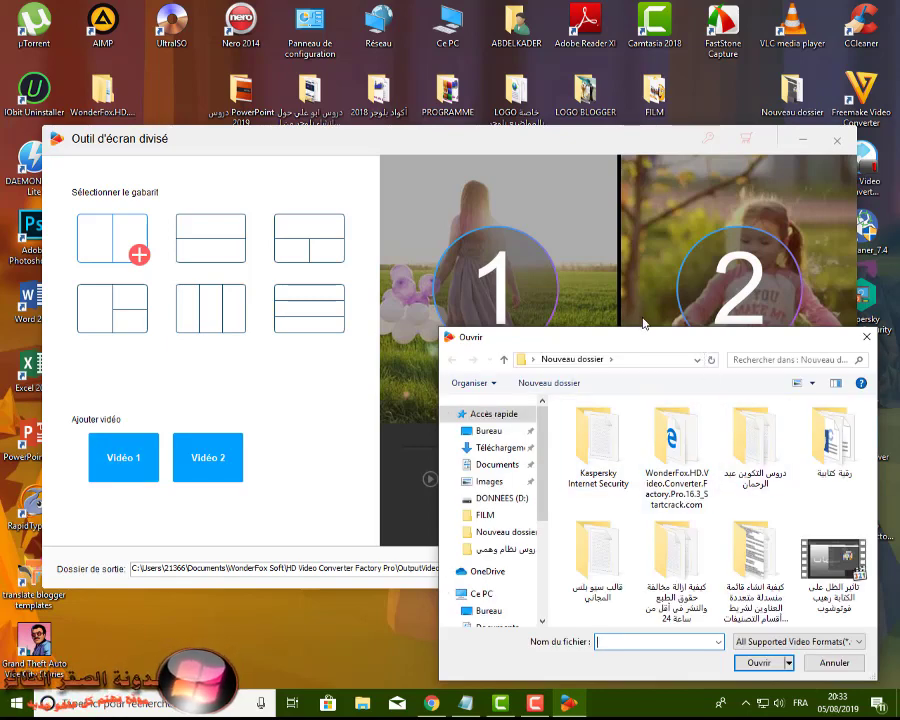
{"action": "left_click", "coordinate": [833, 560]}
{"action": "left_click", "coordinate": [759, 662]}
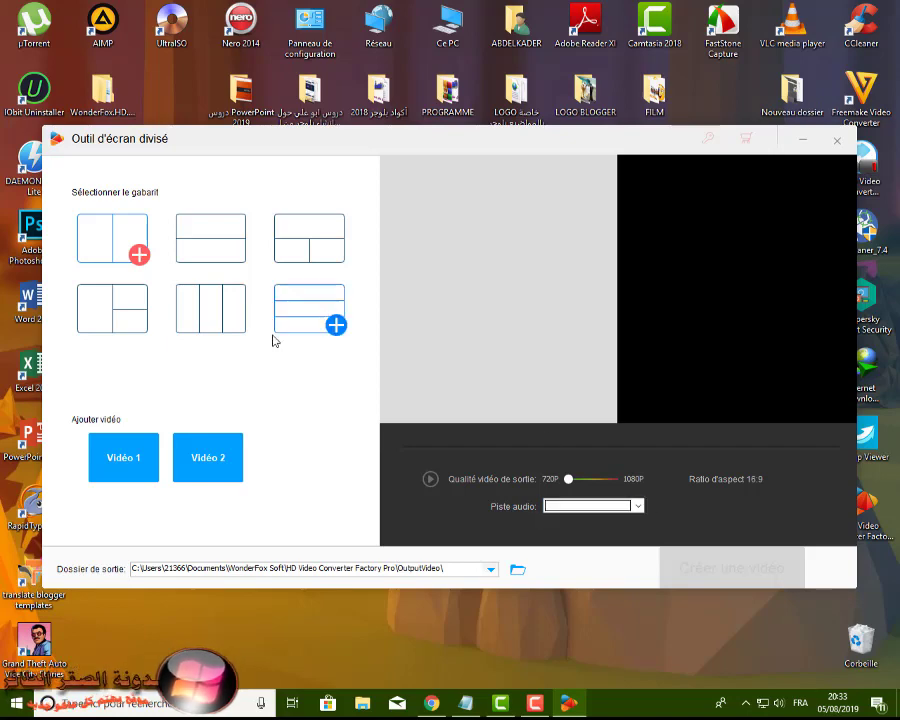
{"action": "left_click", "coordinate": [208, 457]}
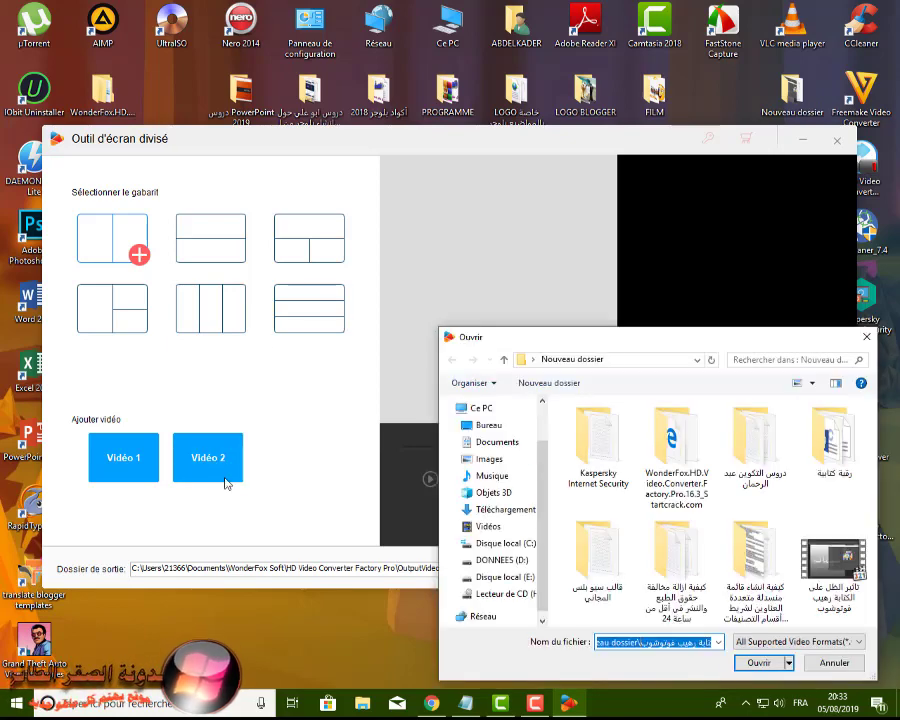
{"action": "left_click", "coordinate": [820, 600]}
{"action": "double_click", "coordinate": [820, 600]}
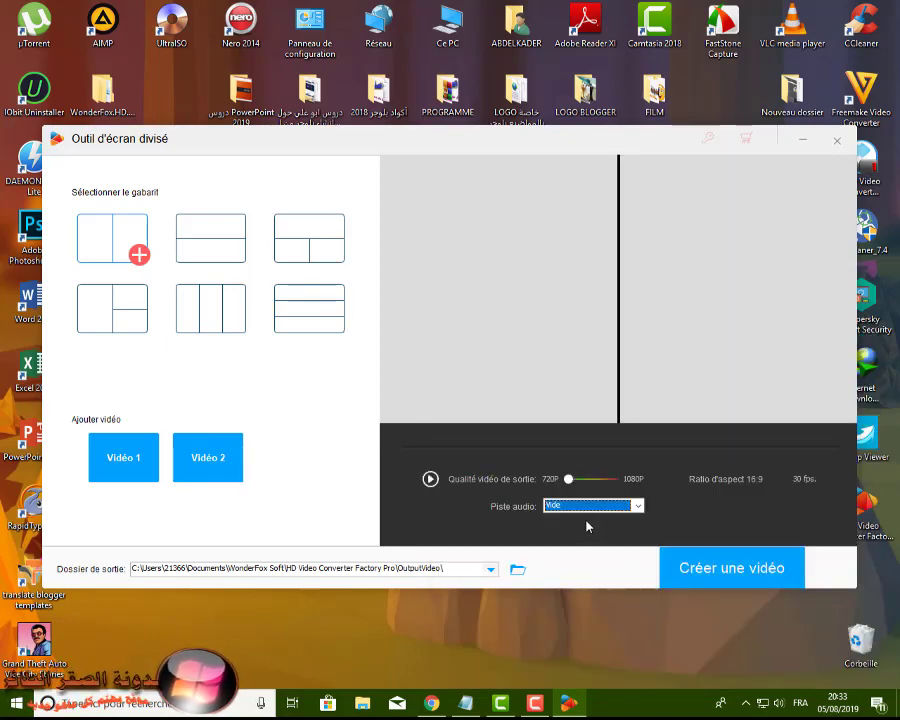
Step: Play the side-by-side preview of the two videos, then close the split-screen tool and the toolbox without creating a video
{"action": "left_click", "coordinate": [430, 480]}
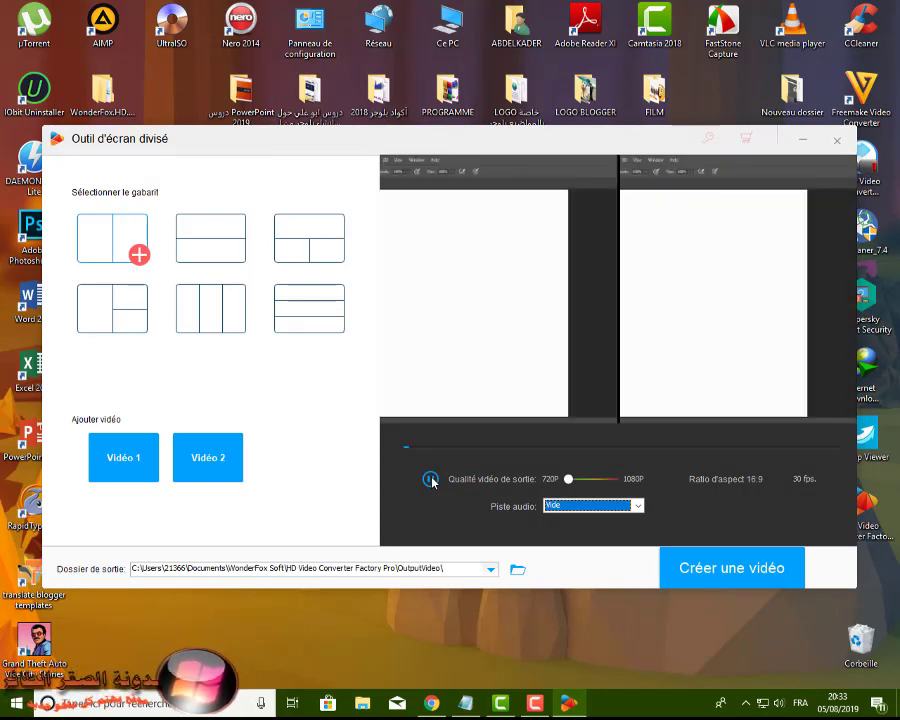
{"action": "left_click", "coordinate": [837, 140]}
{"action": "left_click", "coordinate": [470, 554]}
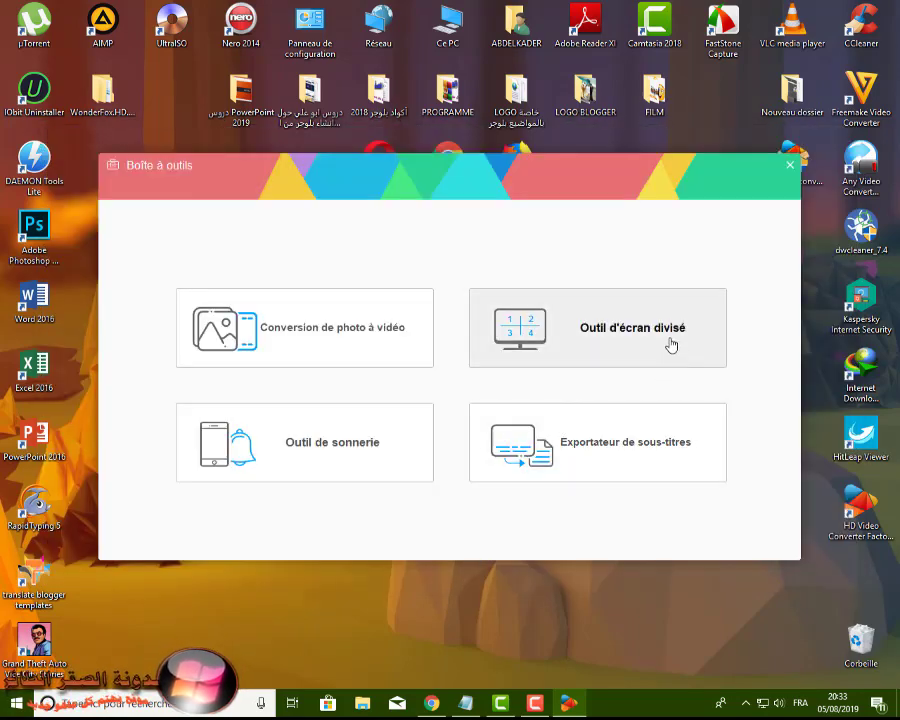
{"action": "left_click", "coordinate": [790, 165]}
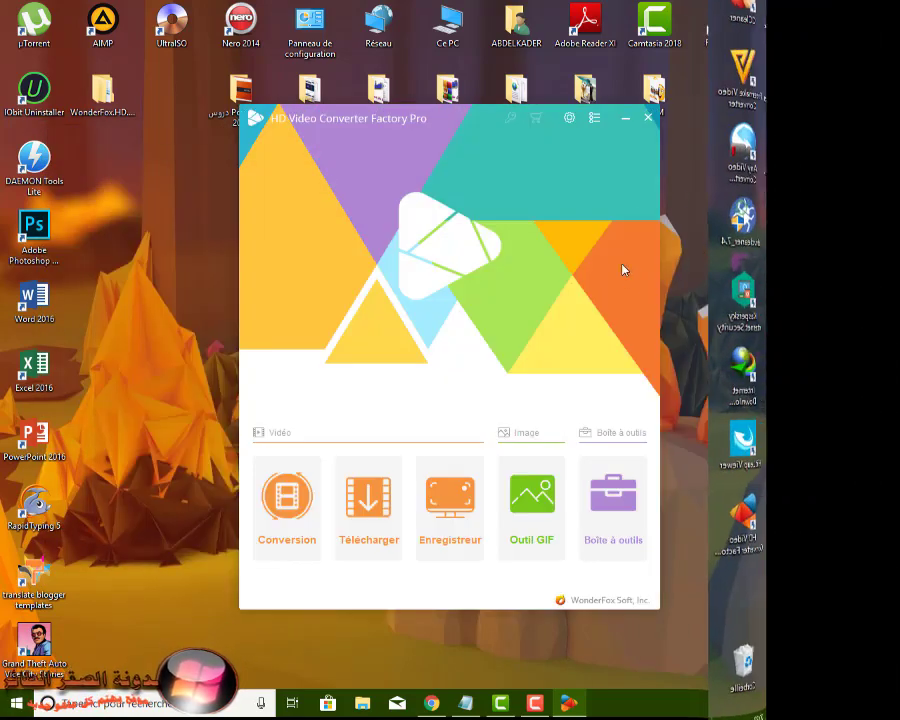